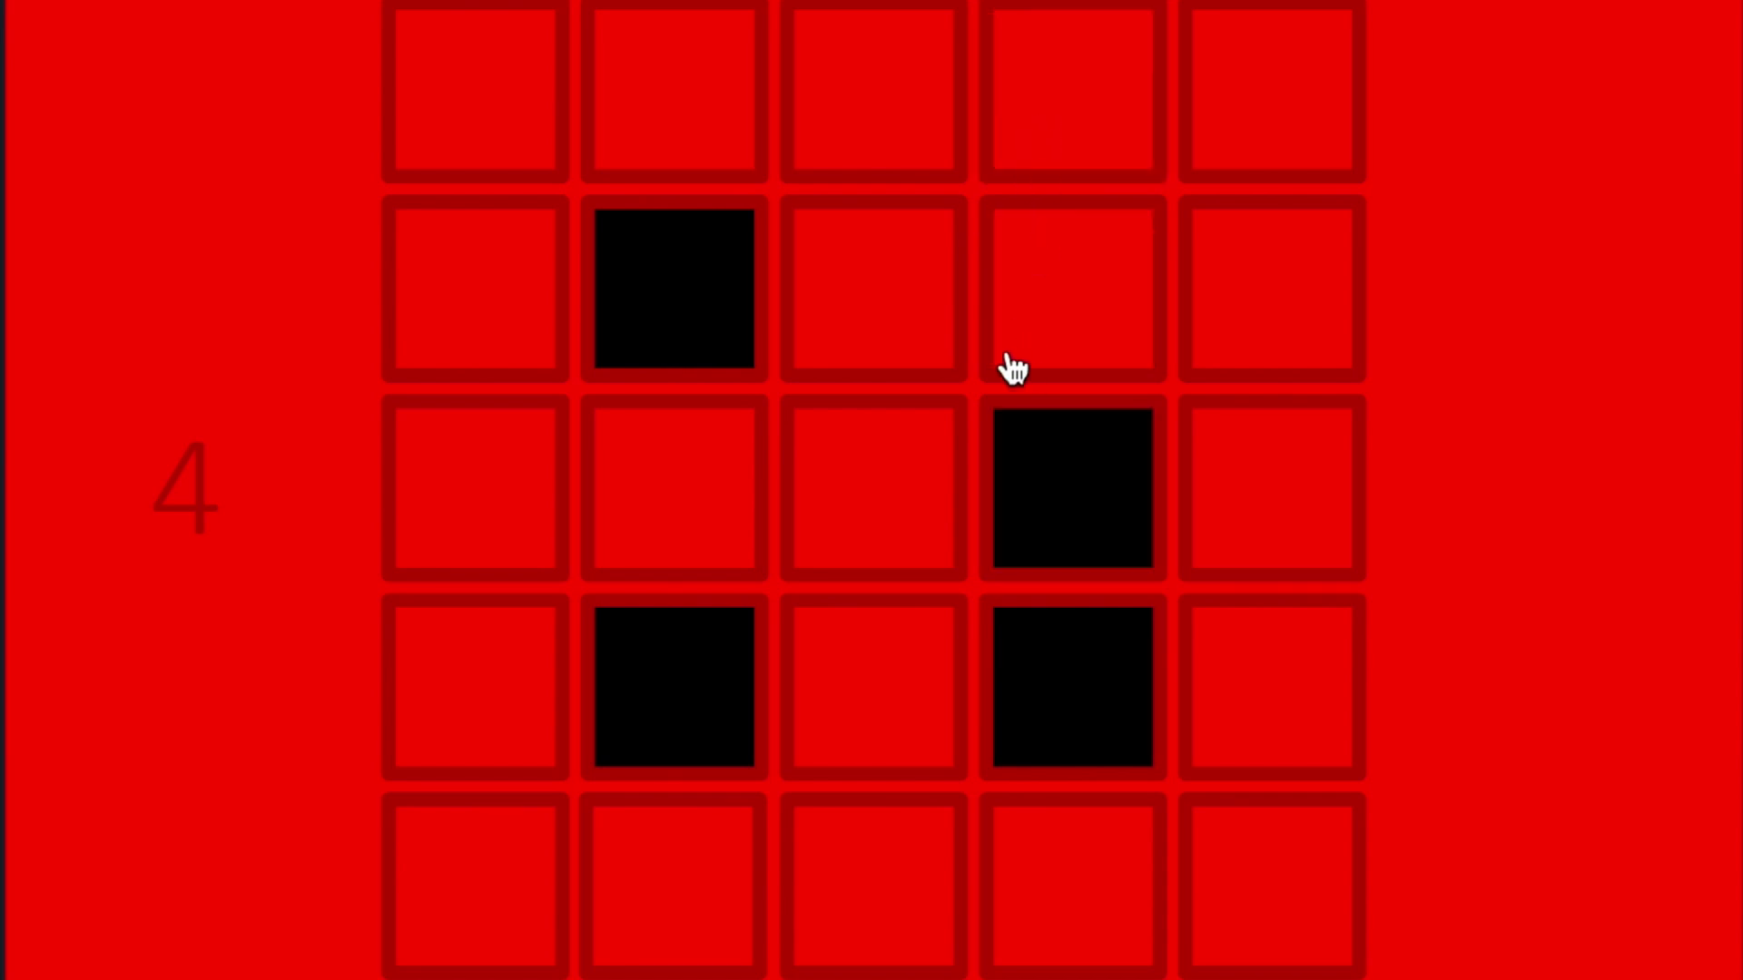
Push column 4's black squares down and off the level 4 grid.
{"action": "left_click", "coordinate": [1022, 342]}
{"action": "left_click", "coordinate": [1068, 493]}
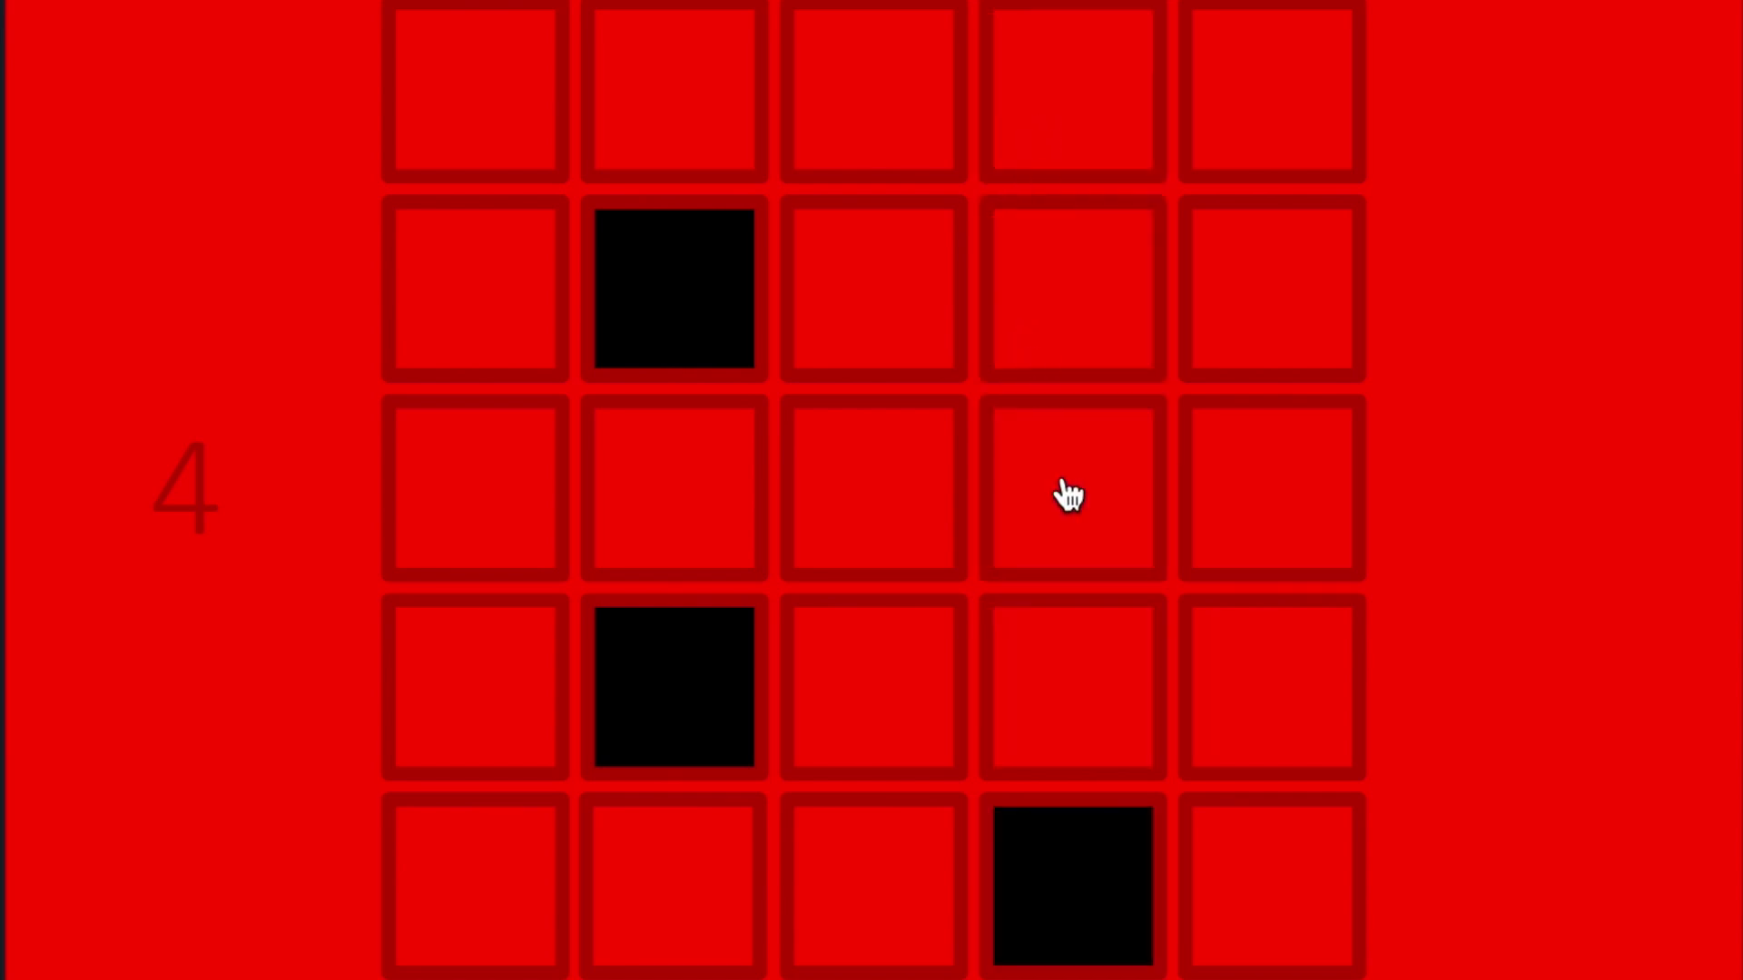
{"action": "left_click", "coordinate": [1083, 681]}
{"action": "left_click", "coordinate": [596, 148]}
Clear column 2's black squares to complete level 4.
{"action": "left_click", "coordinate": [649, 289]}
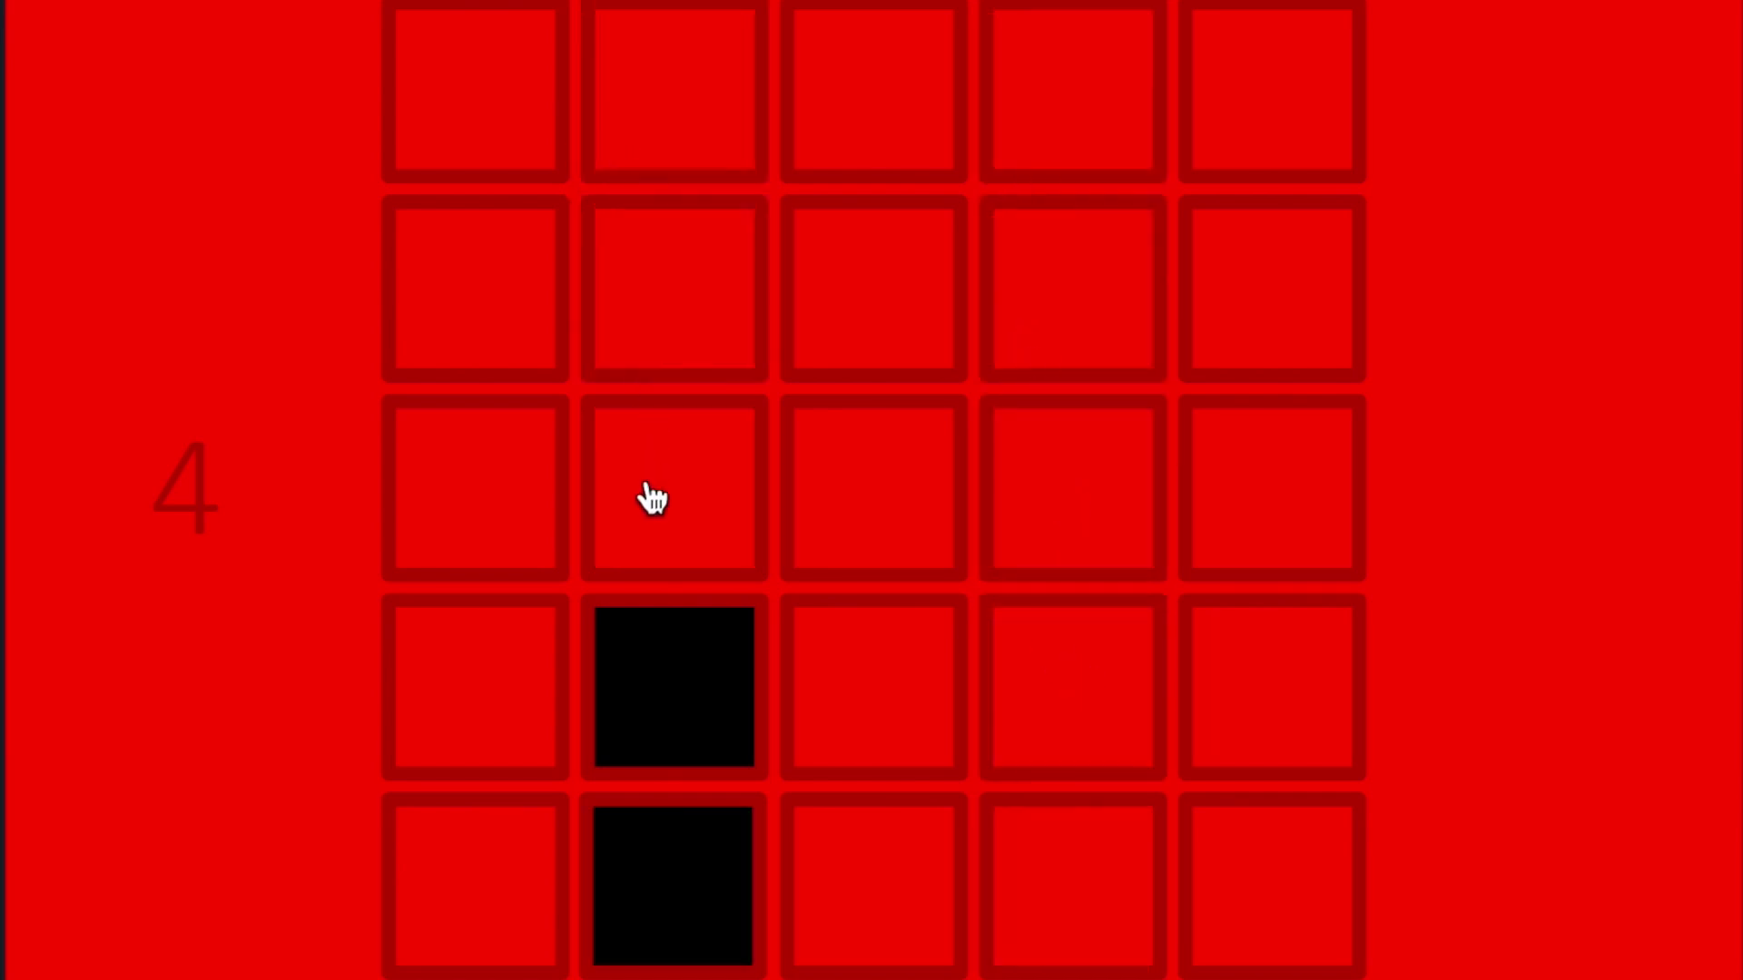
{"action": "left_click", "coordinate": [648, 493]}
{"action": "left_click", "coordinate": [680, 661]}
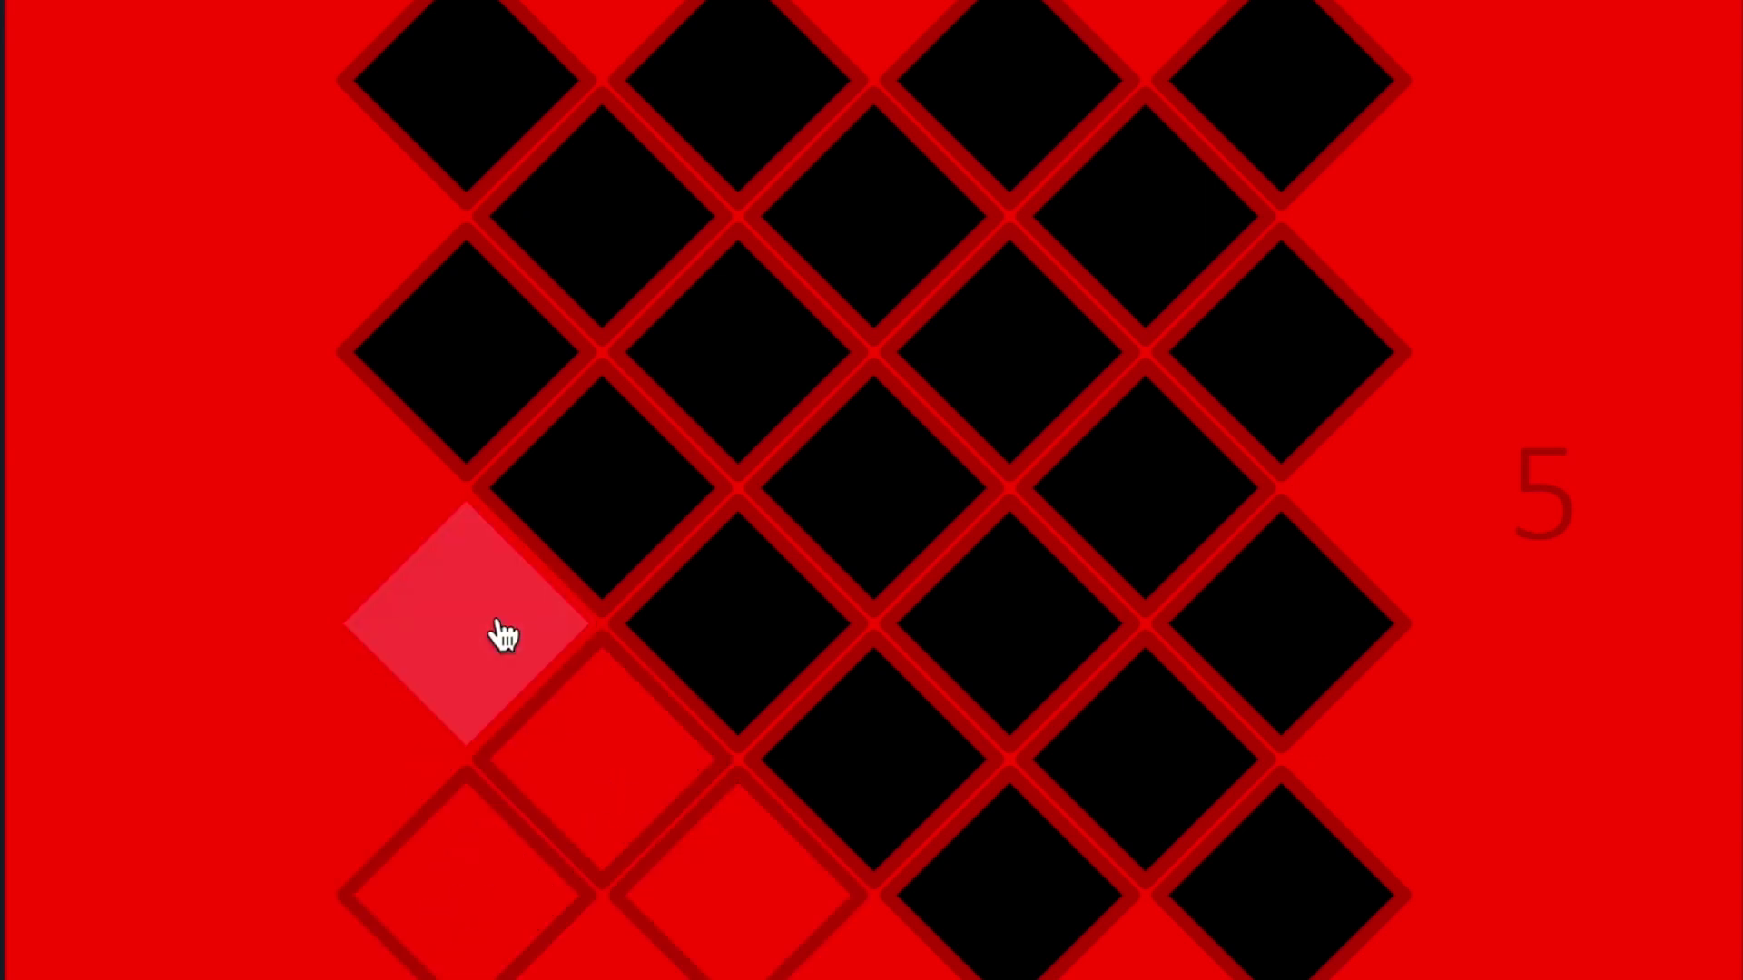
Flip level 5's lower-left, top-left and bottom-right diamonds red.
{"action": "left_click", "coordinate": [698, 640]}
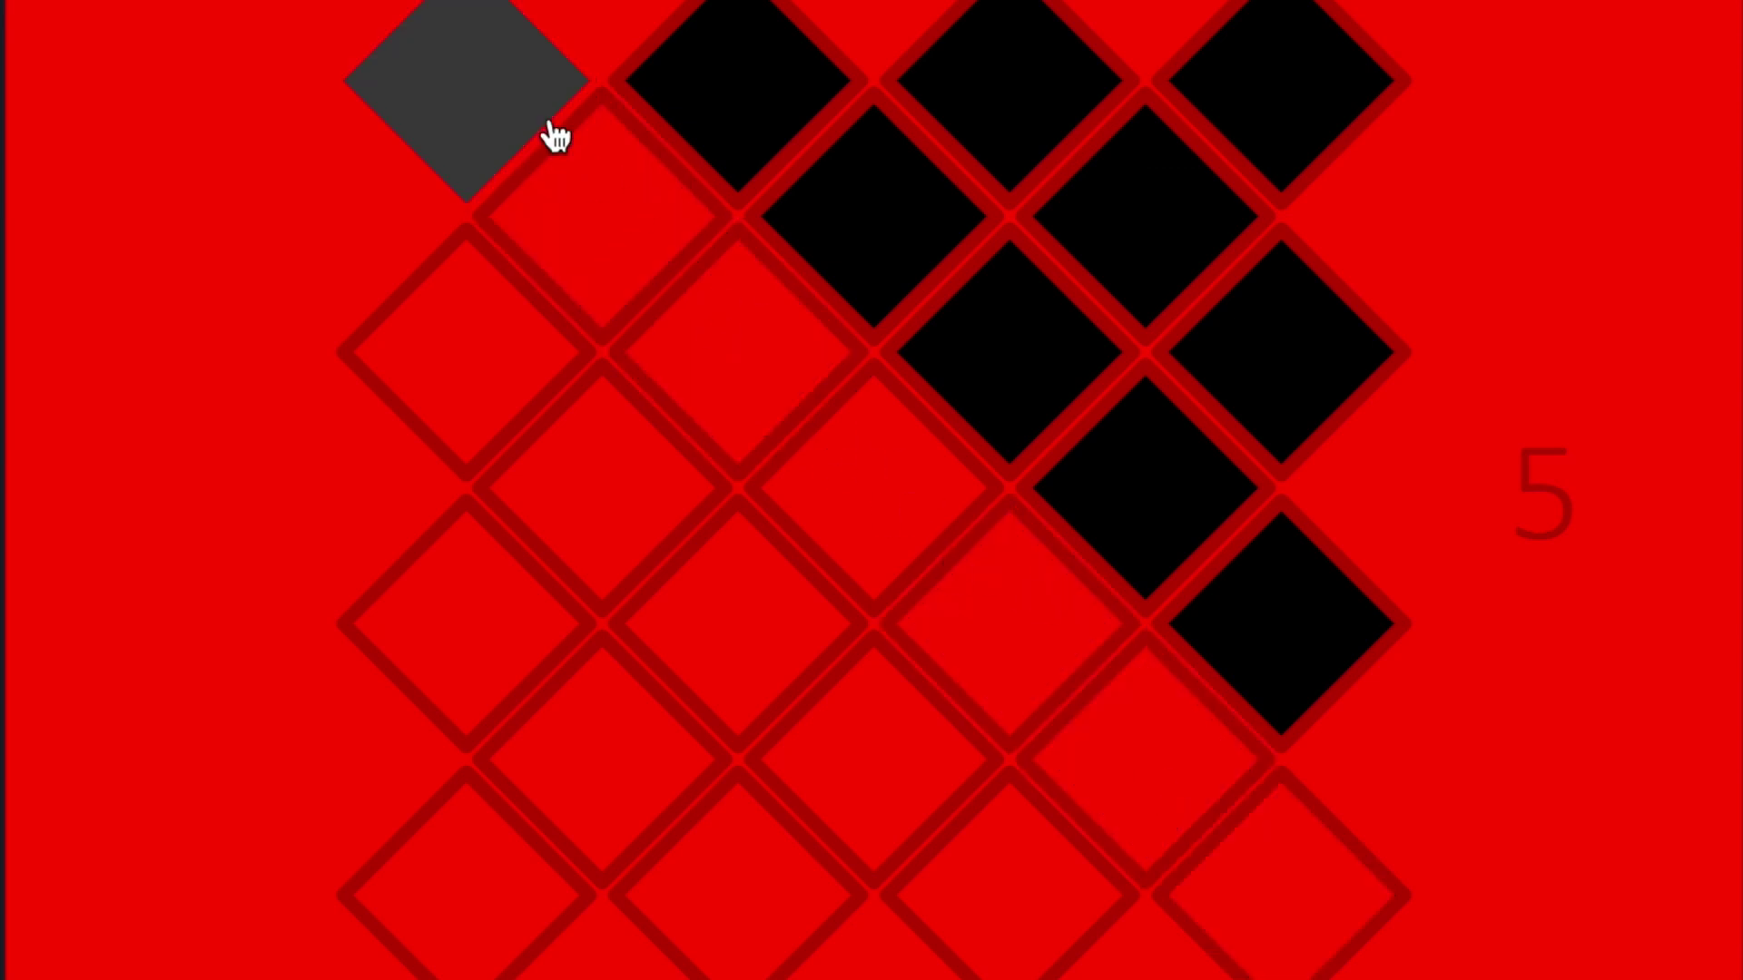
{"action": "left_click", "coordinate": [1356, 901]}
{"action": "left_click", "coordinate": [1005, 399]}
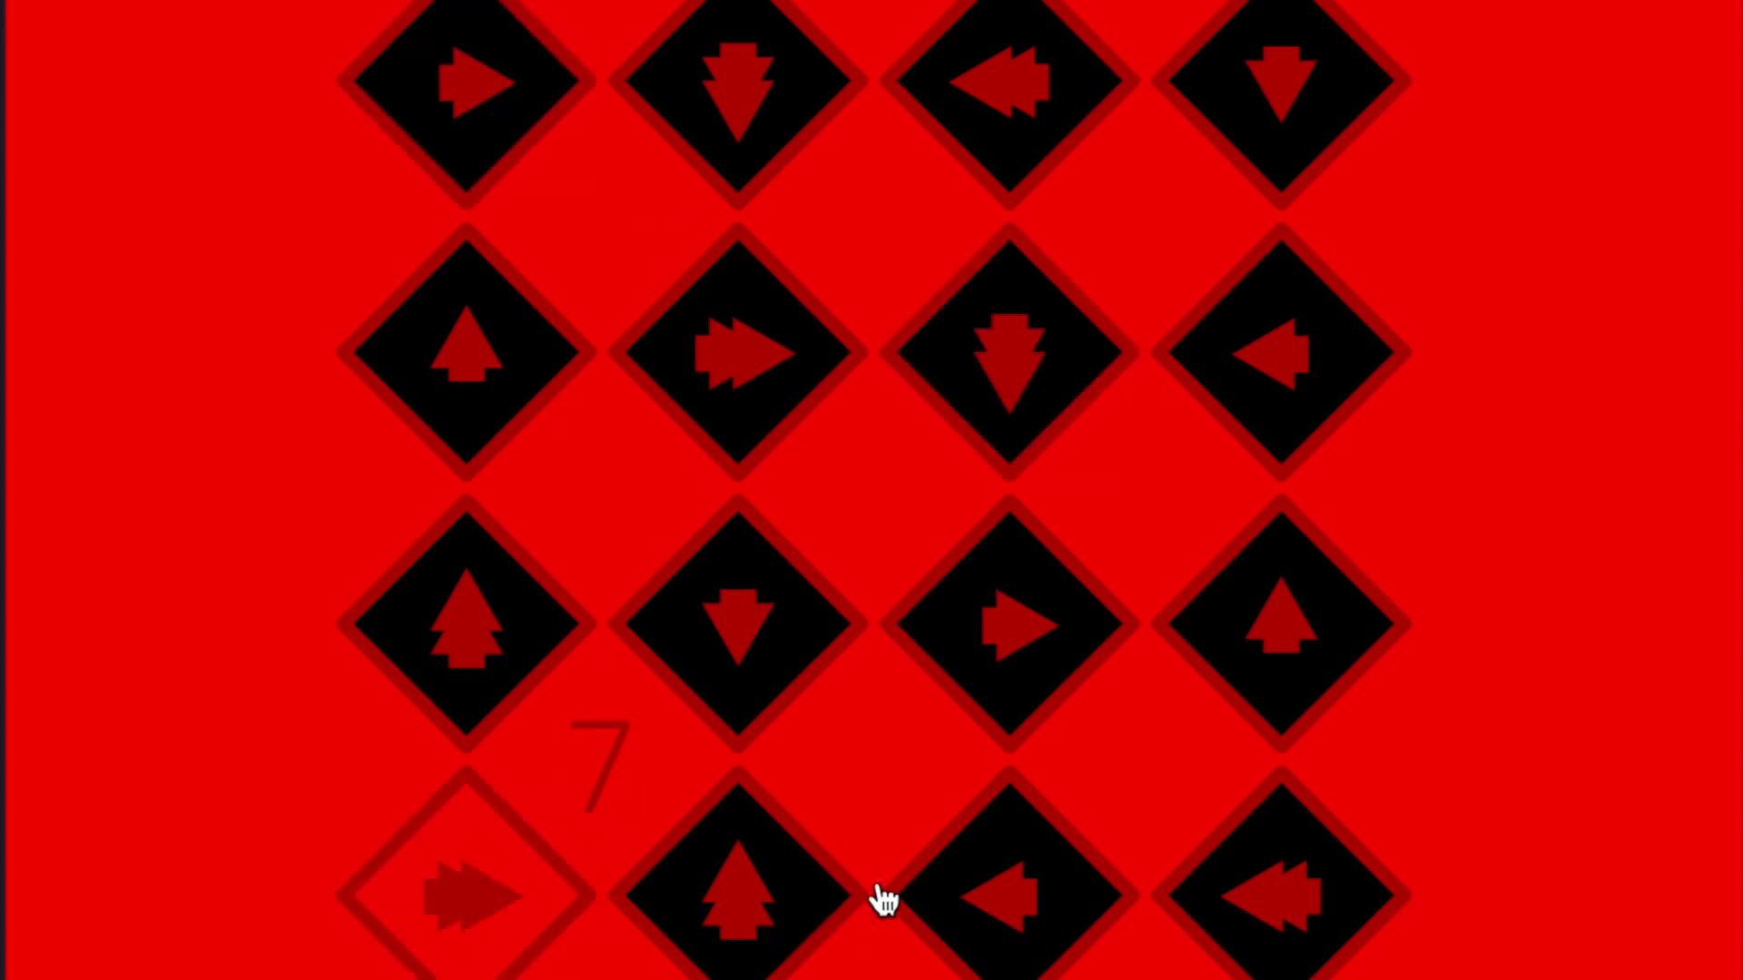
Try an arrow tile in the bottom row of level 7.
{"action": "left_click", "coordinate": [740, 915]}
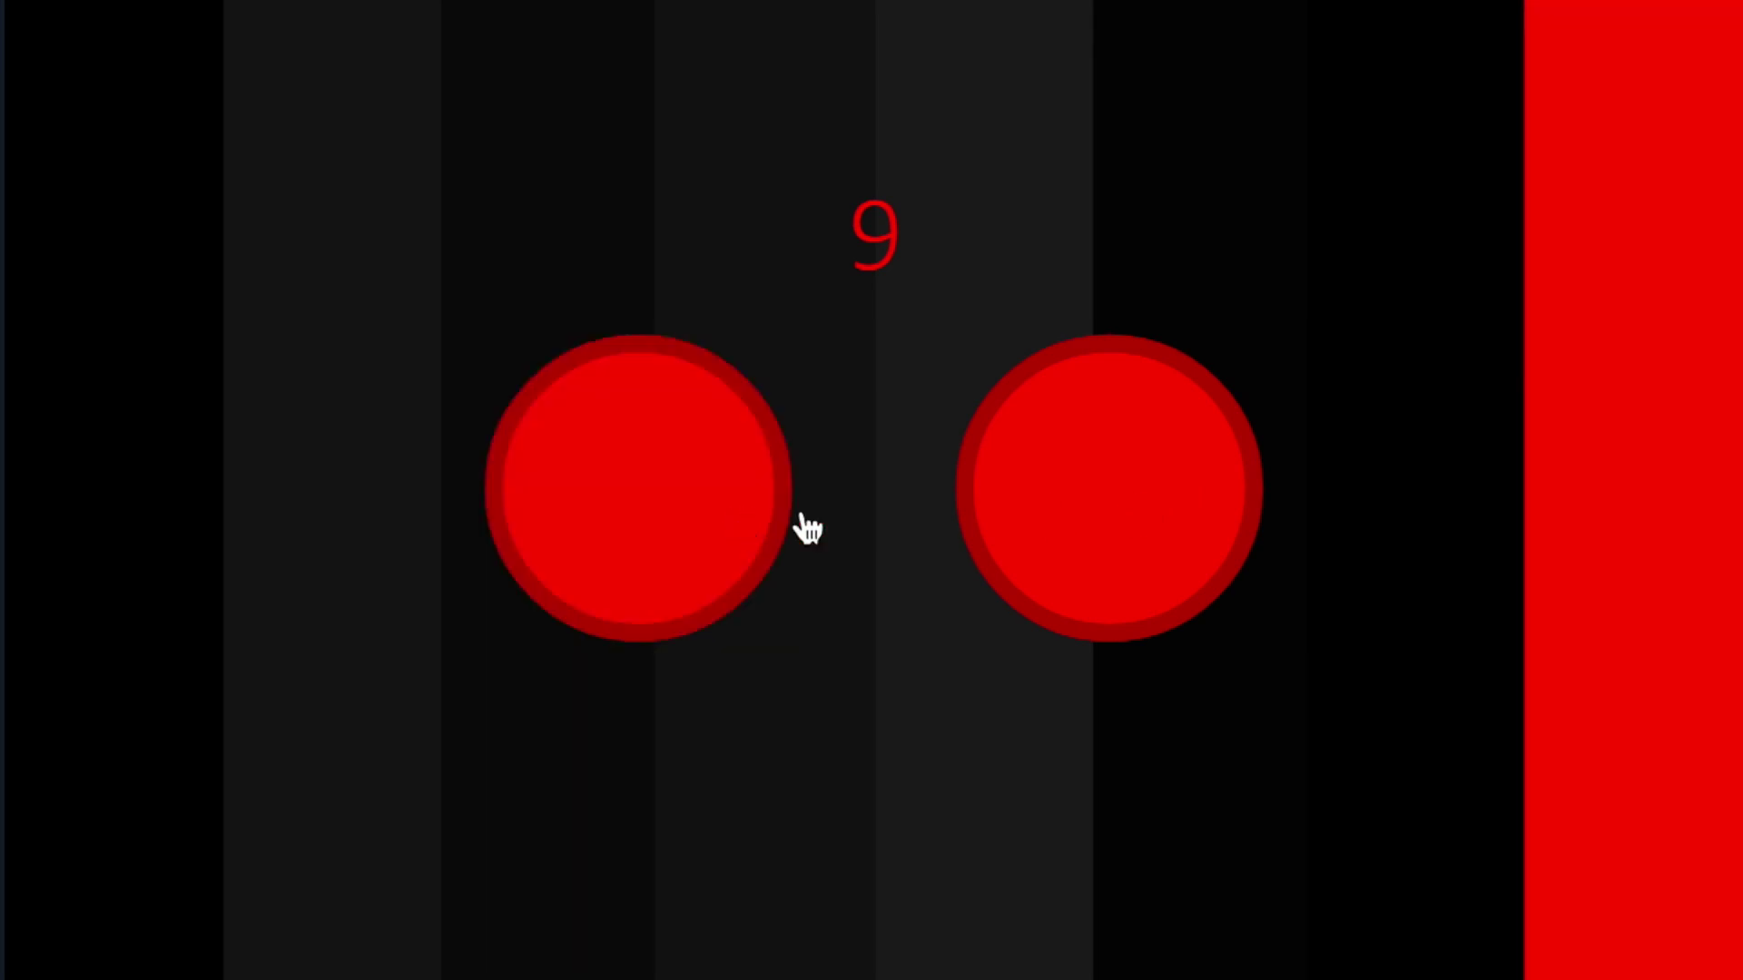
Press the left circle to spread red stripes leftward across level 9.
{"action": "left_click", "coordinate": [717, 494]}
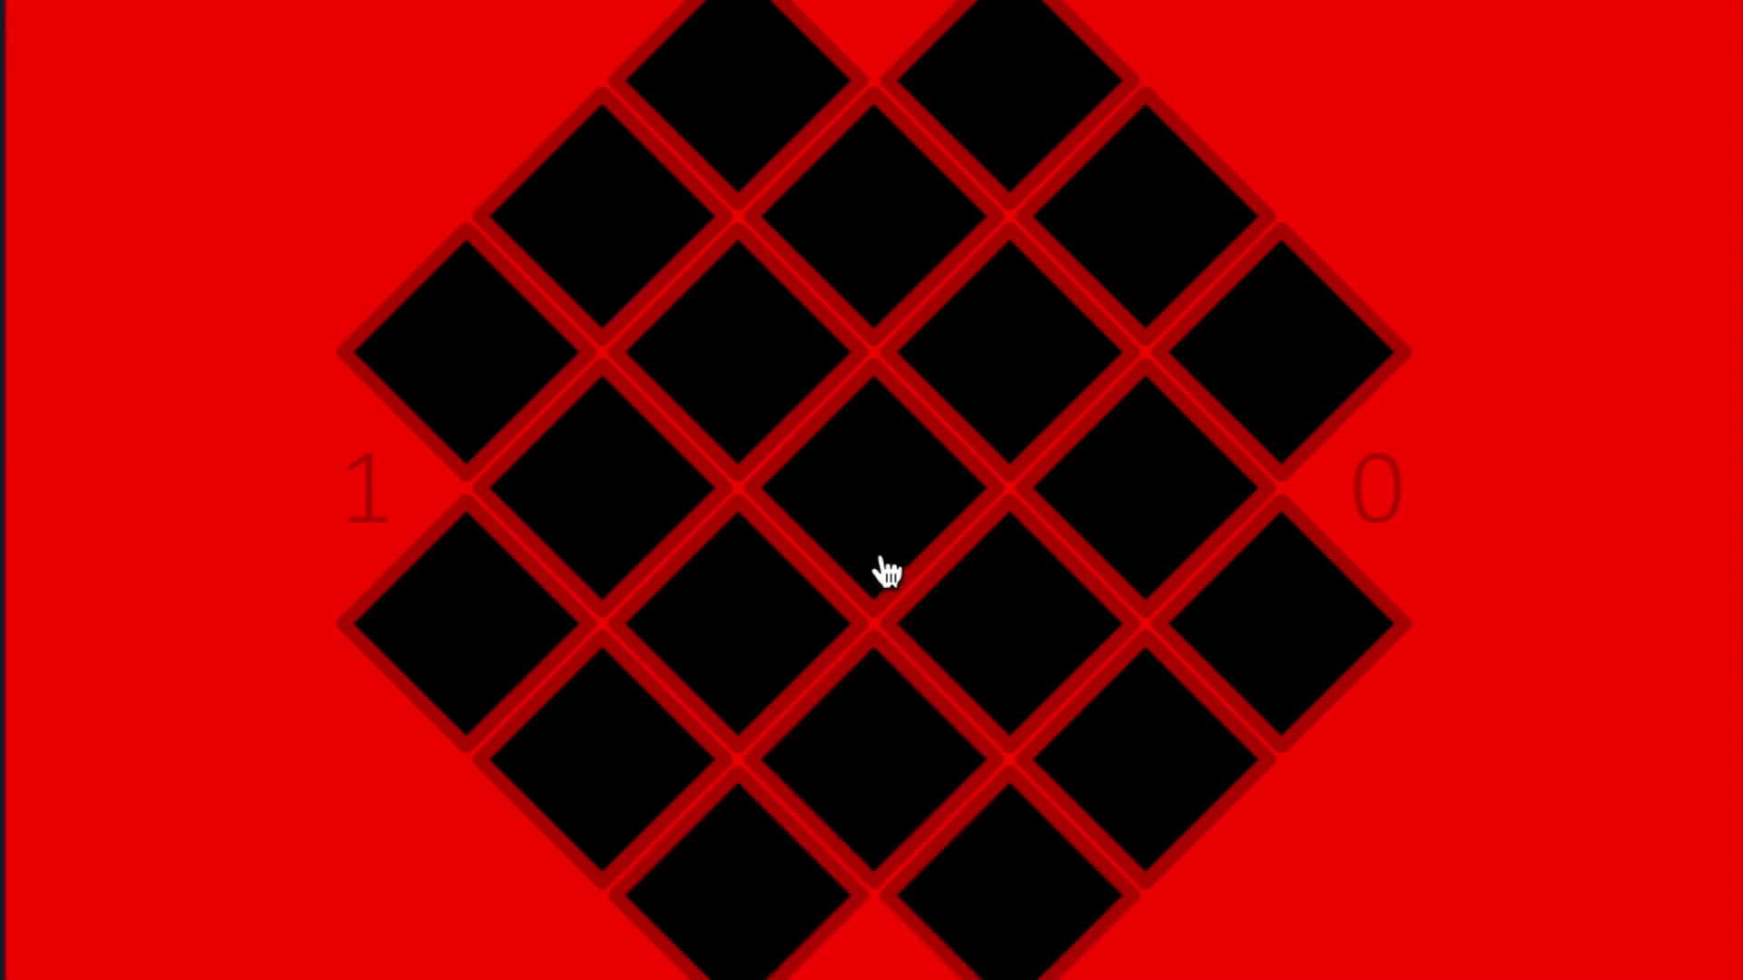
Slide level 10's center and lower-right diamond tiles to redden nearby diamonds.
{"action": "left_click", "coordinate": [886, 573]}
{"action": "left_click", "coordinate": [1177, 761]}
{"action": "left_click", "coordinate": [930, 513]}
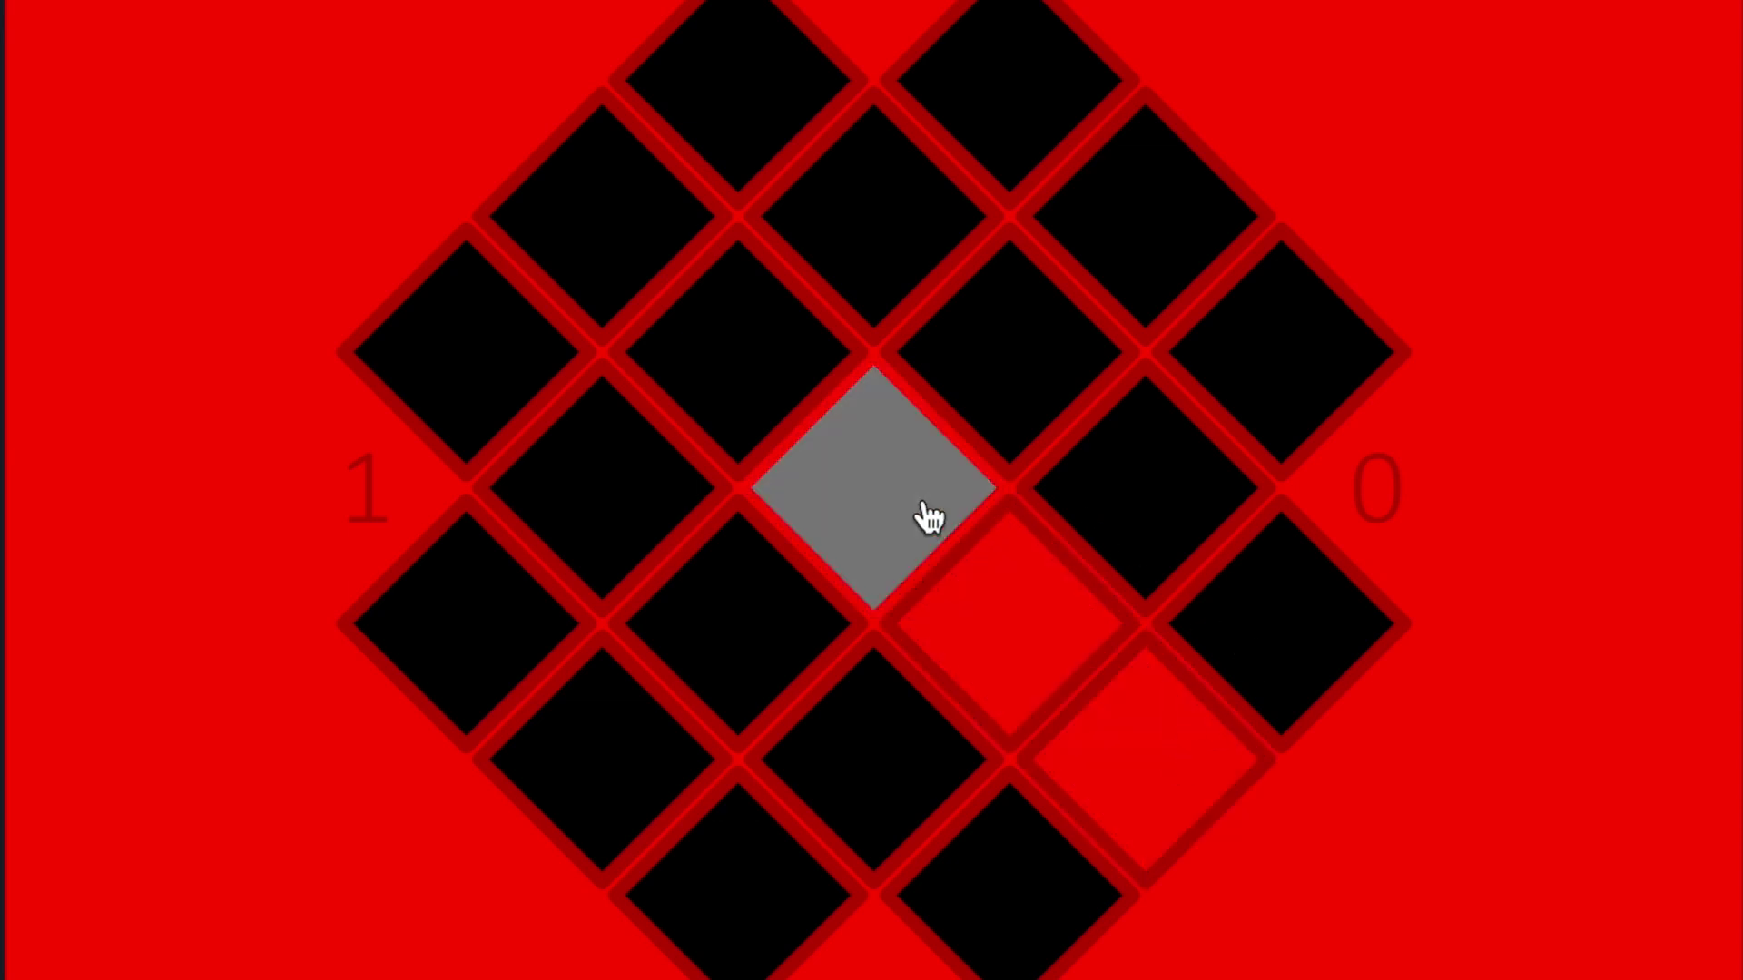
{"action": "left_click", "coordinate": [924, 511]}
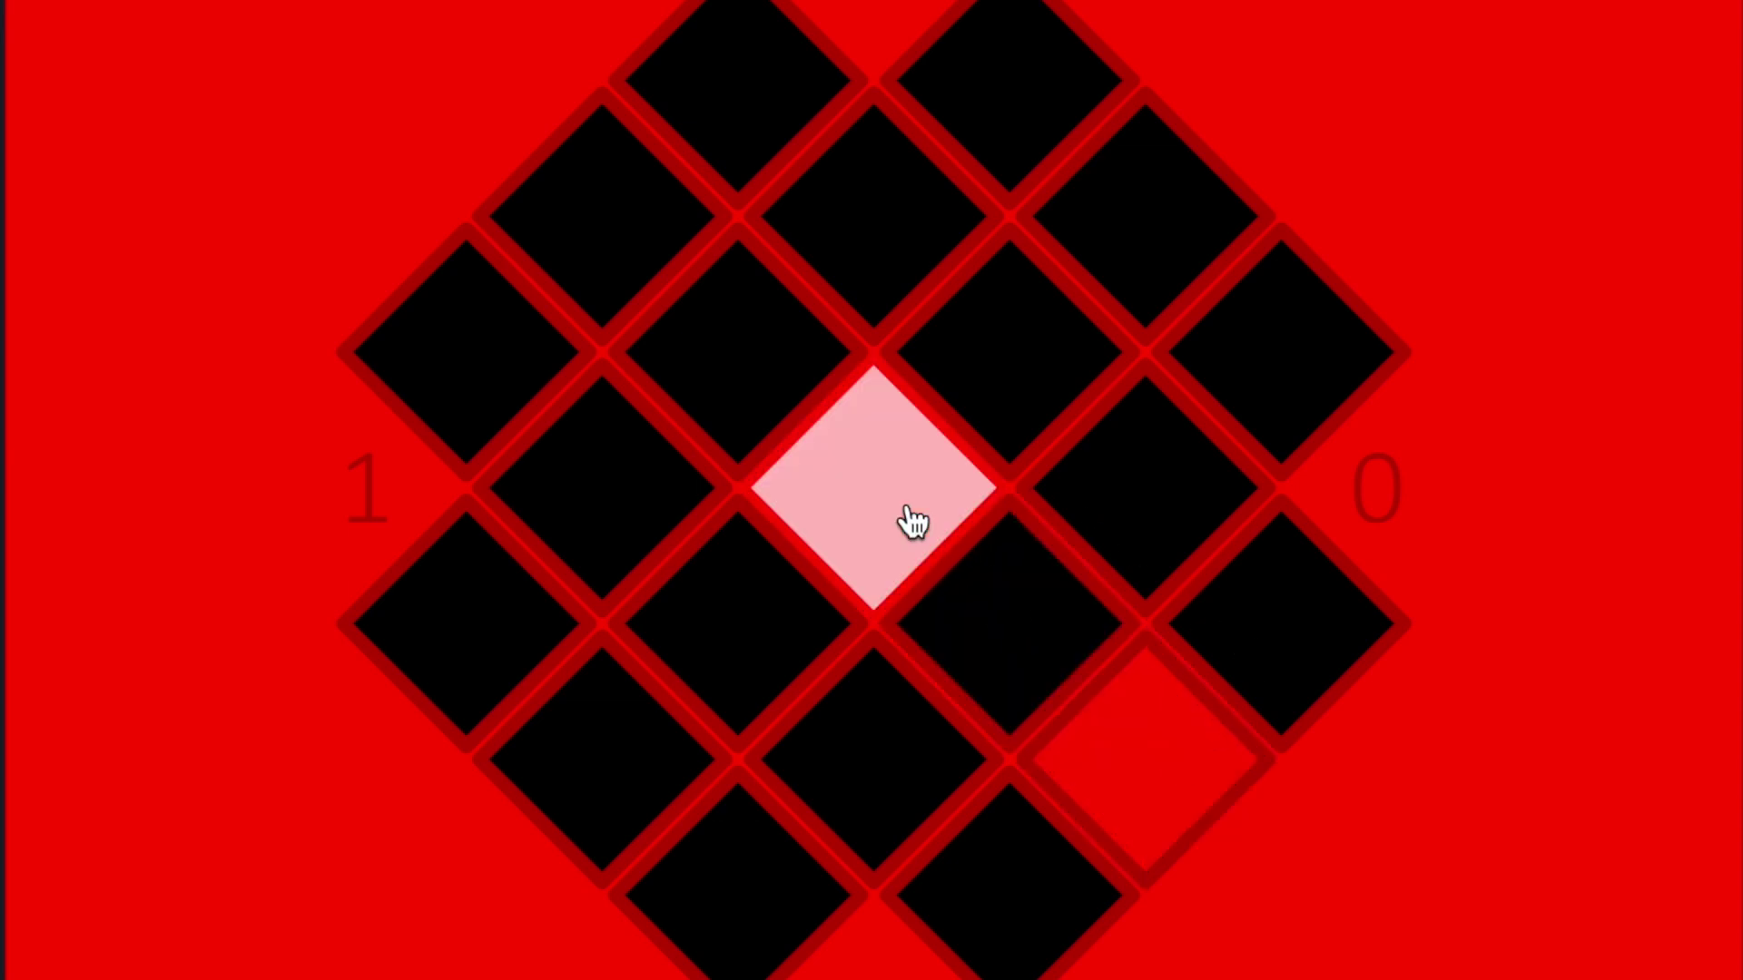
{"action": "left_click", "coordinate": [994, 605]}
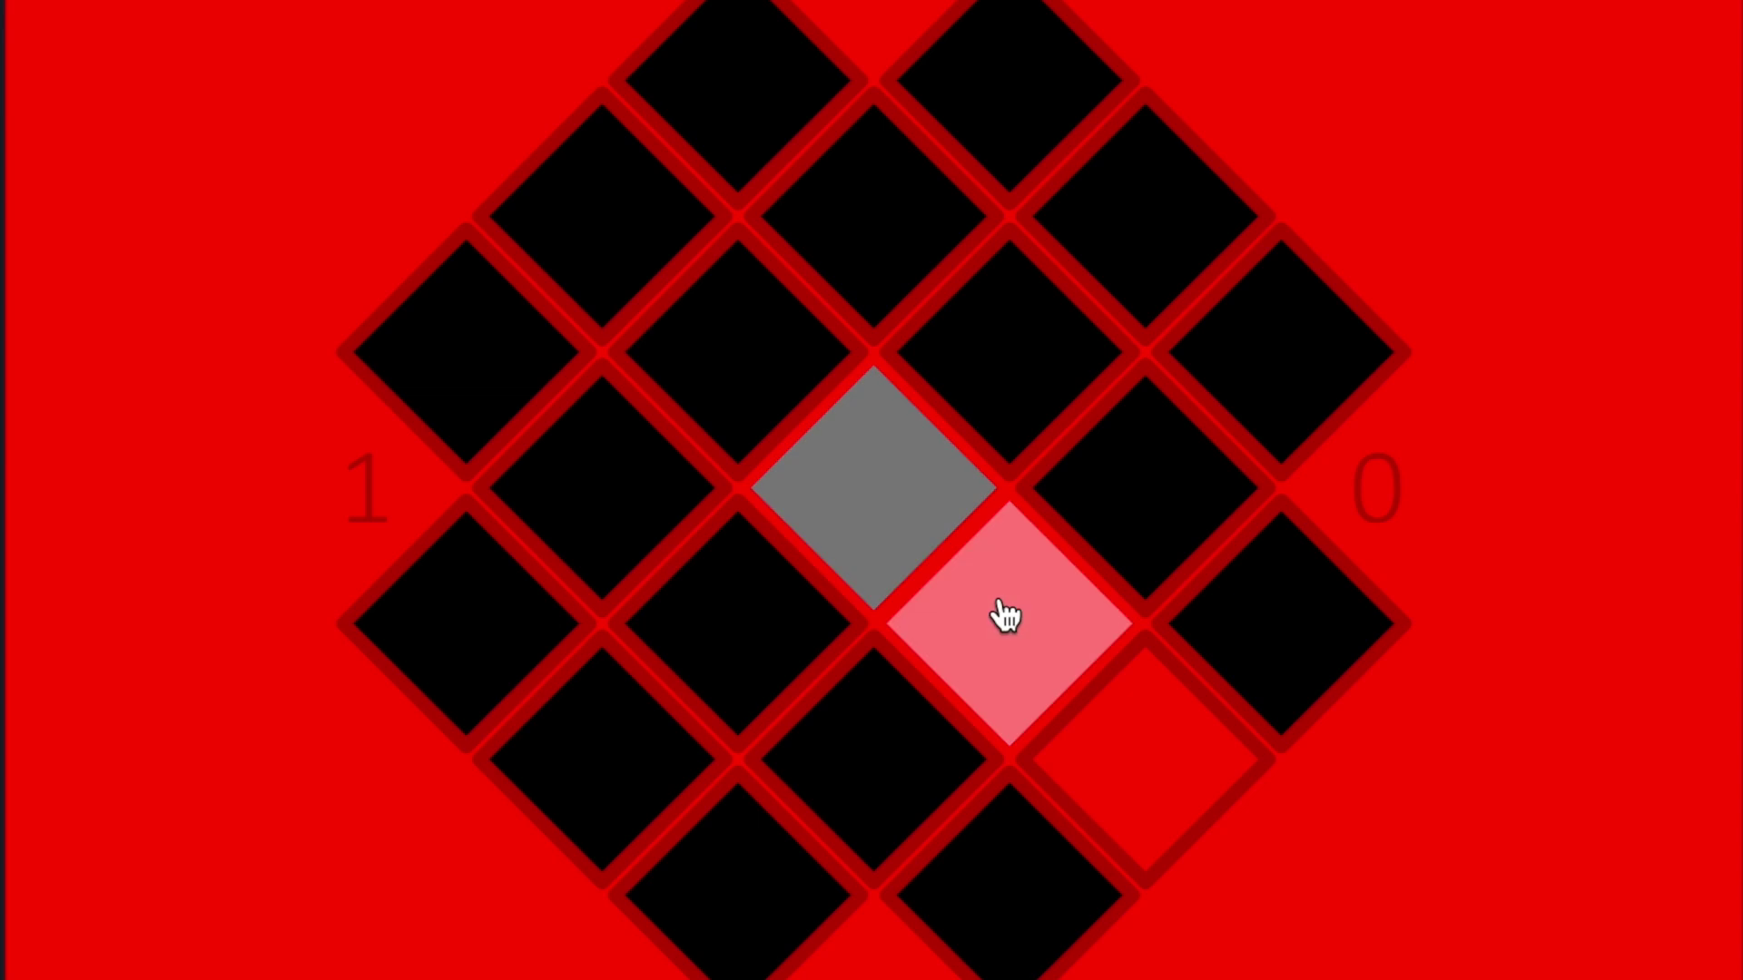
{"action": "left_click", "coordinate": [870, 488]}
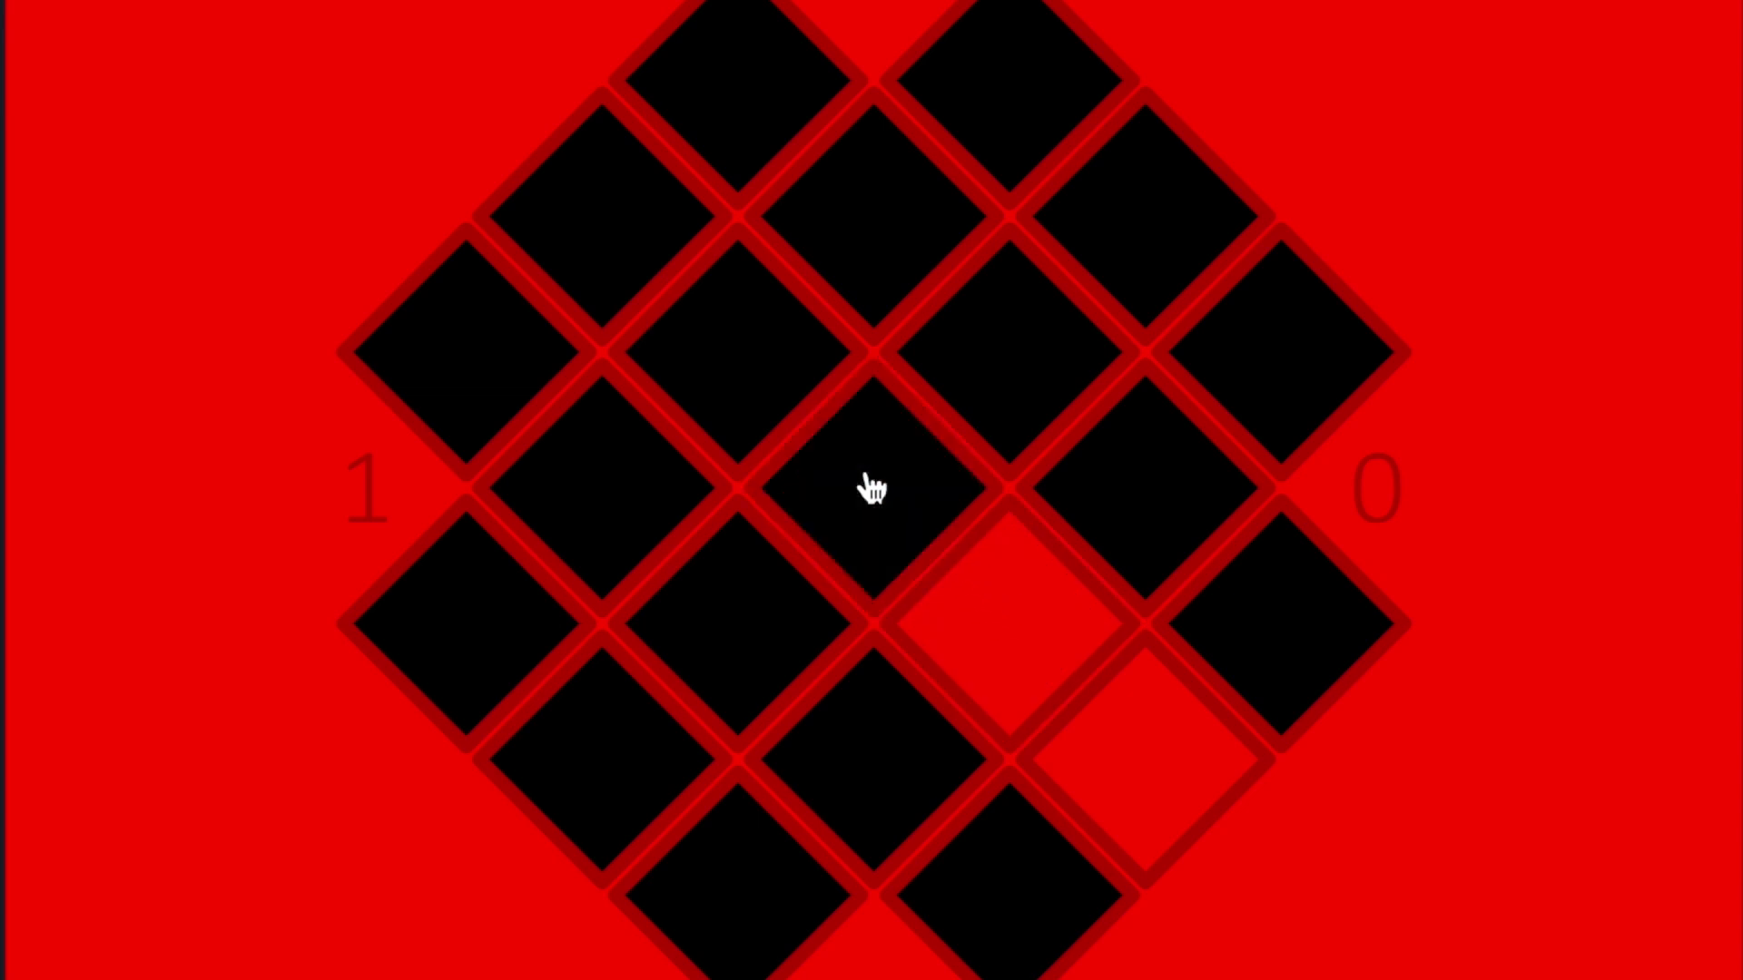
{"action": "left_click", "coordinate": [970, 959]}
{"action": "left_click", "coordinate": [652, 254]}
Turn the upper-right, lower-left and remaining left-side tiles red.
{"action": "left_click", "coordinate": [1008, 343]}
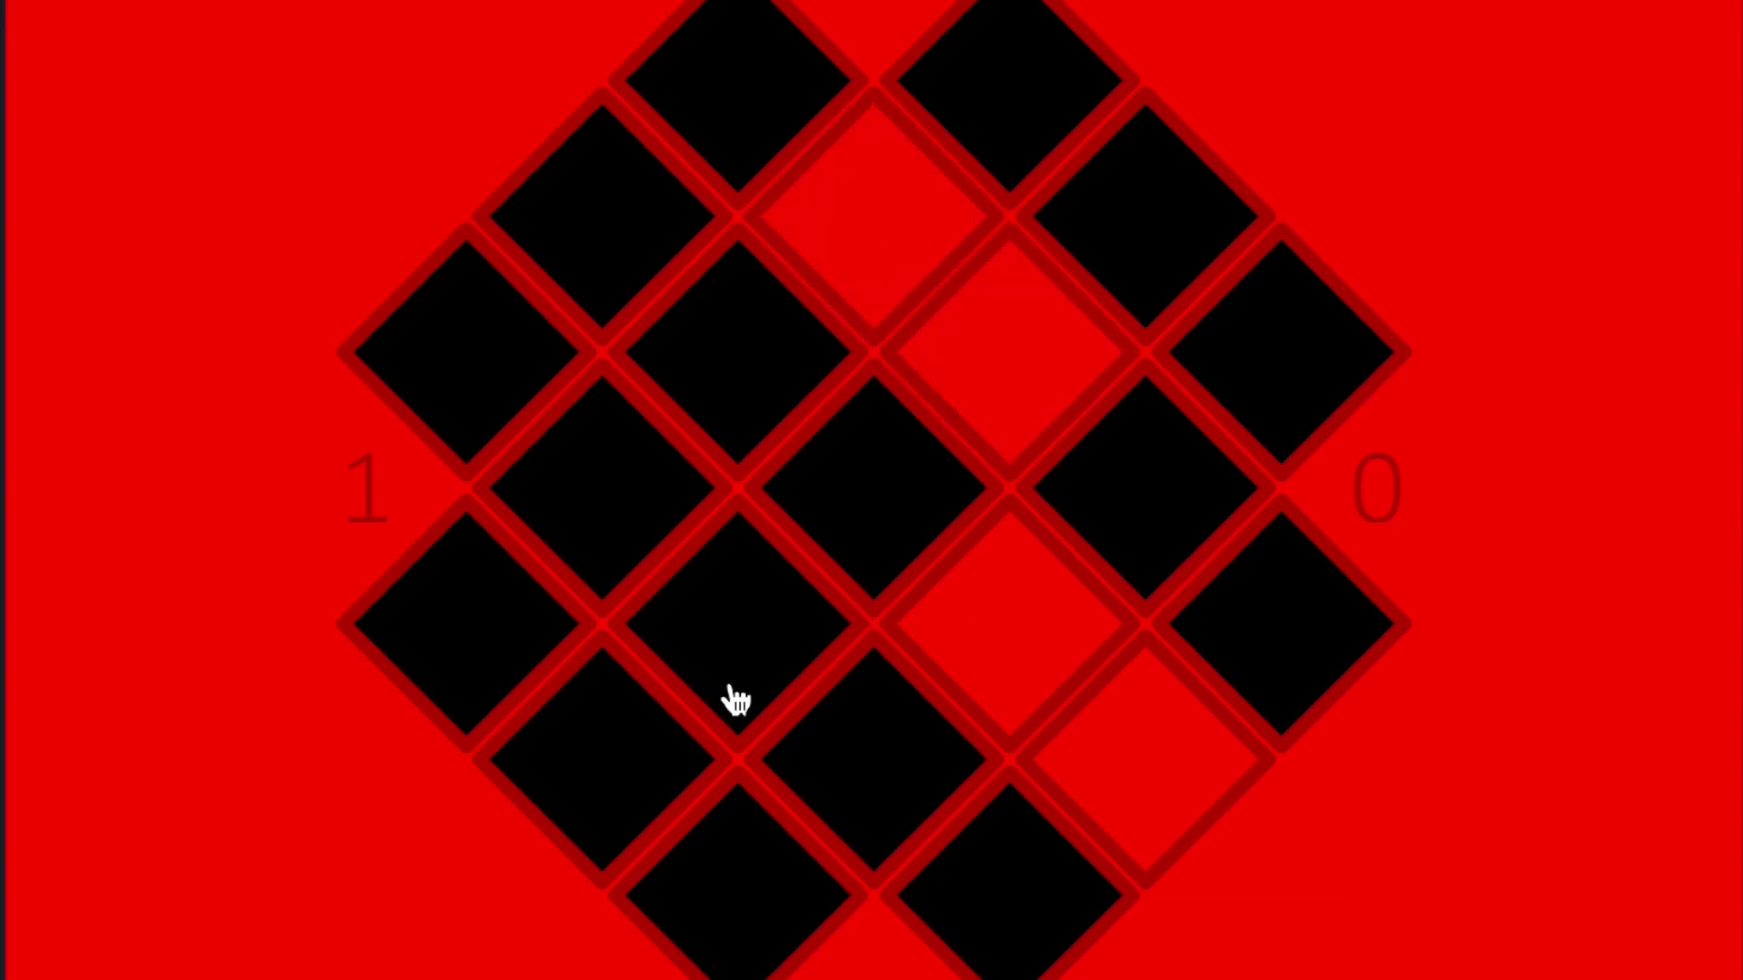
{"action": "left_click", "coordinate": [640, 559]}
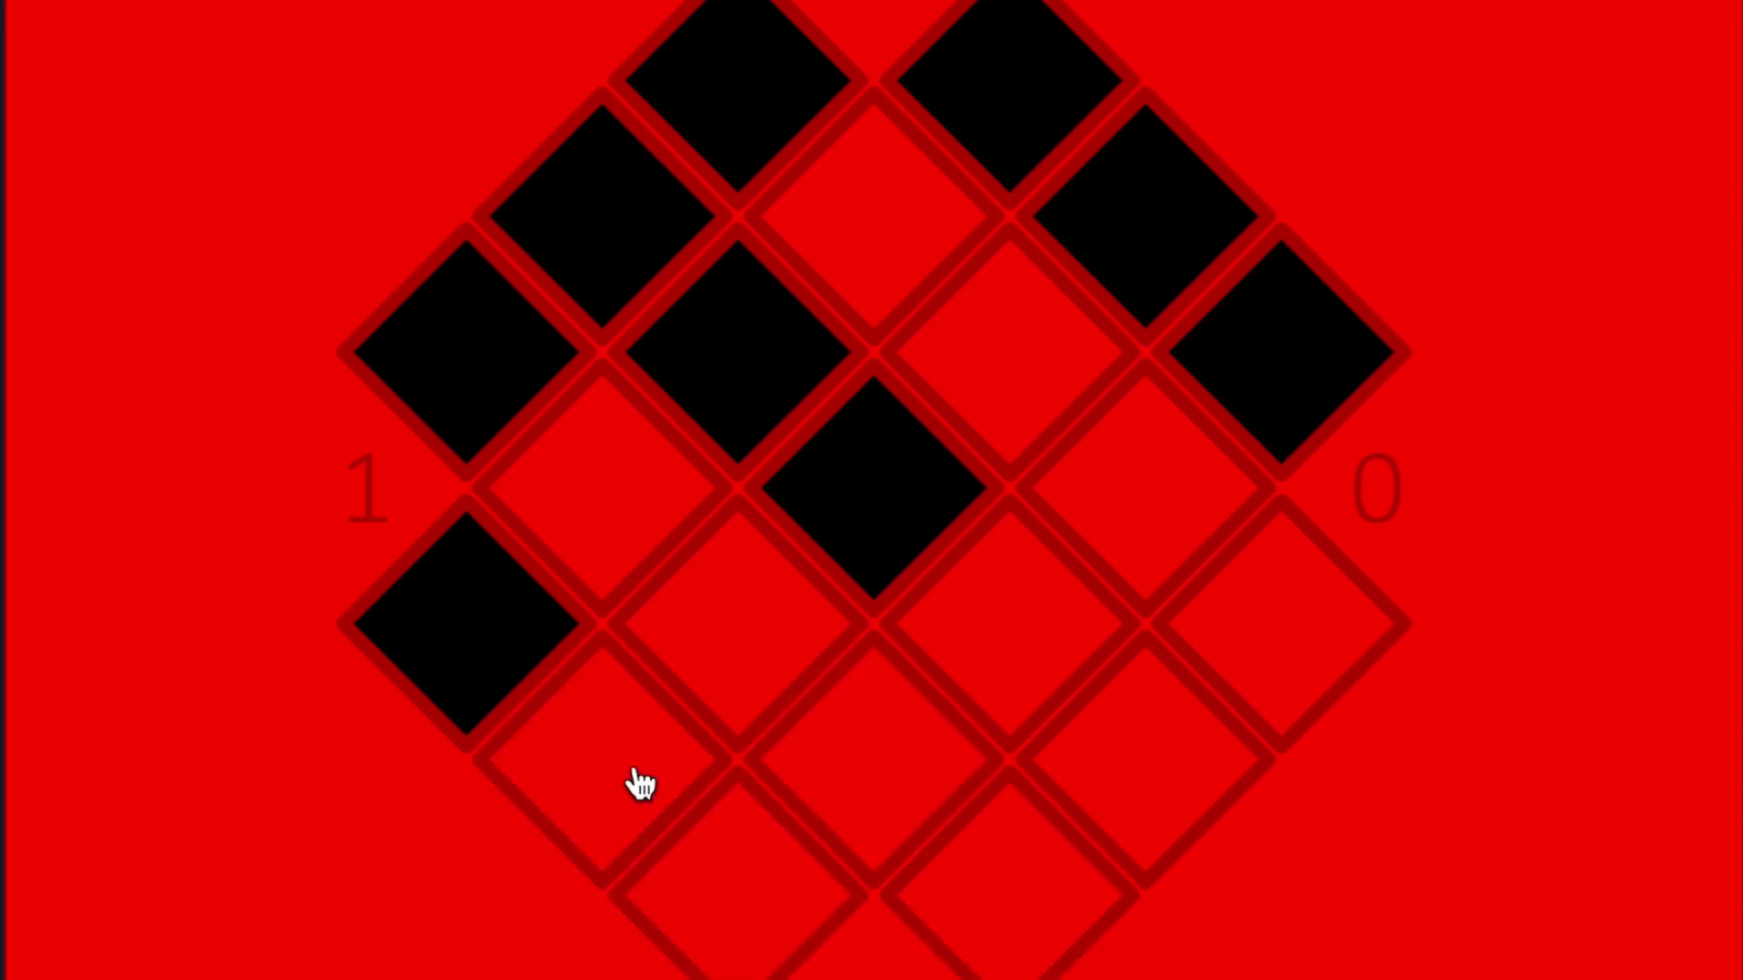
{"action": "left_click", "coordinate": [780, 378]}
{"action": "left_click", "coordinate": [879, 484]}
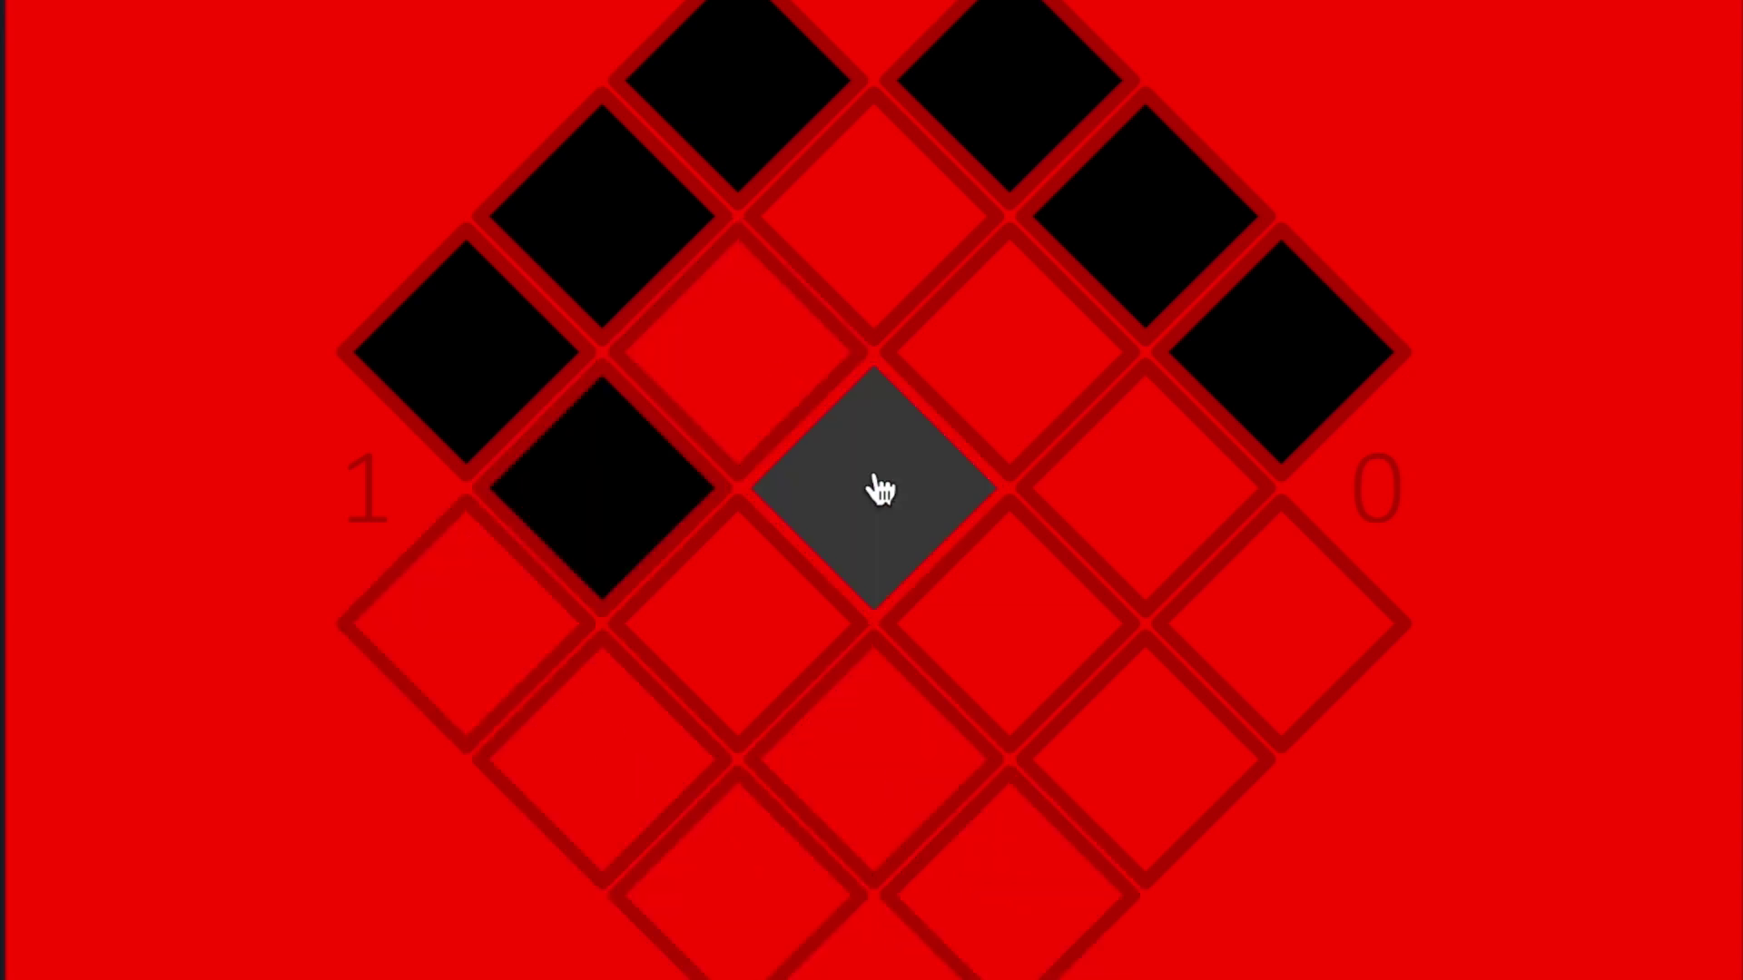
{"action": "left_click", "coordinate": [599, 216]}
{"action": "left_click", "coordinate": [456, 358]}
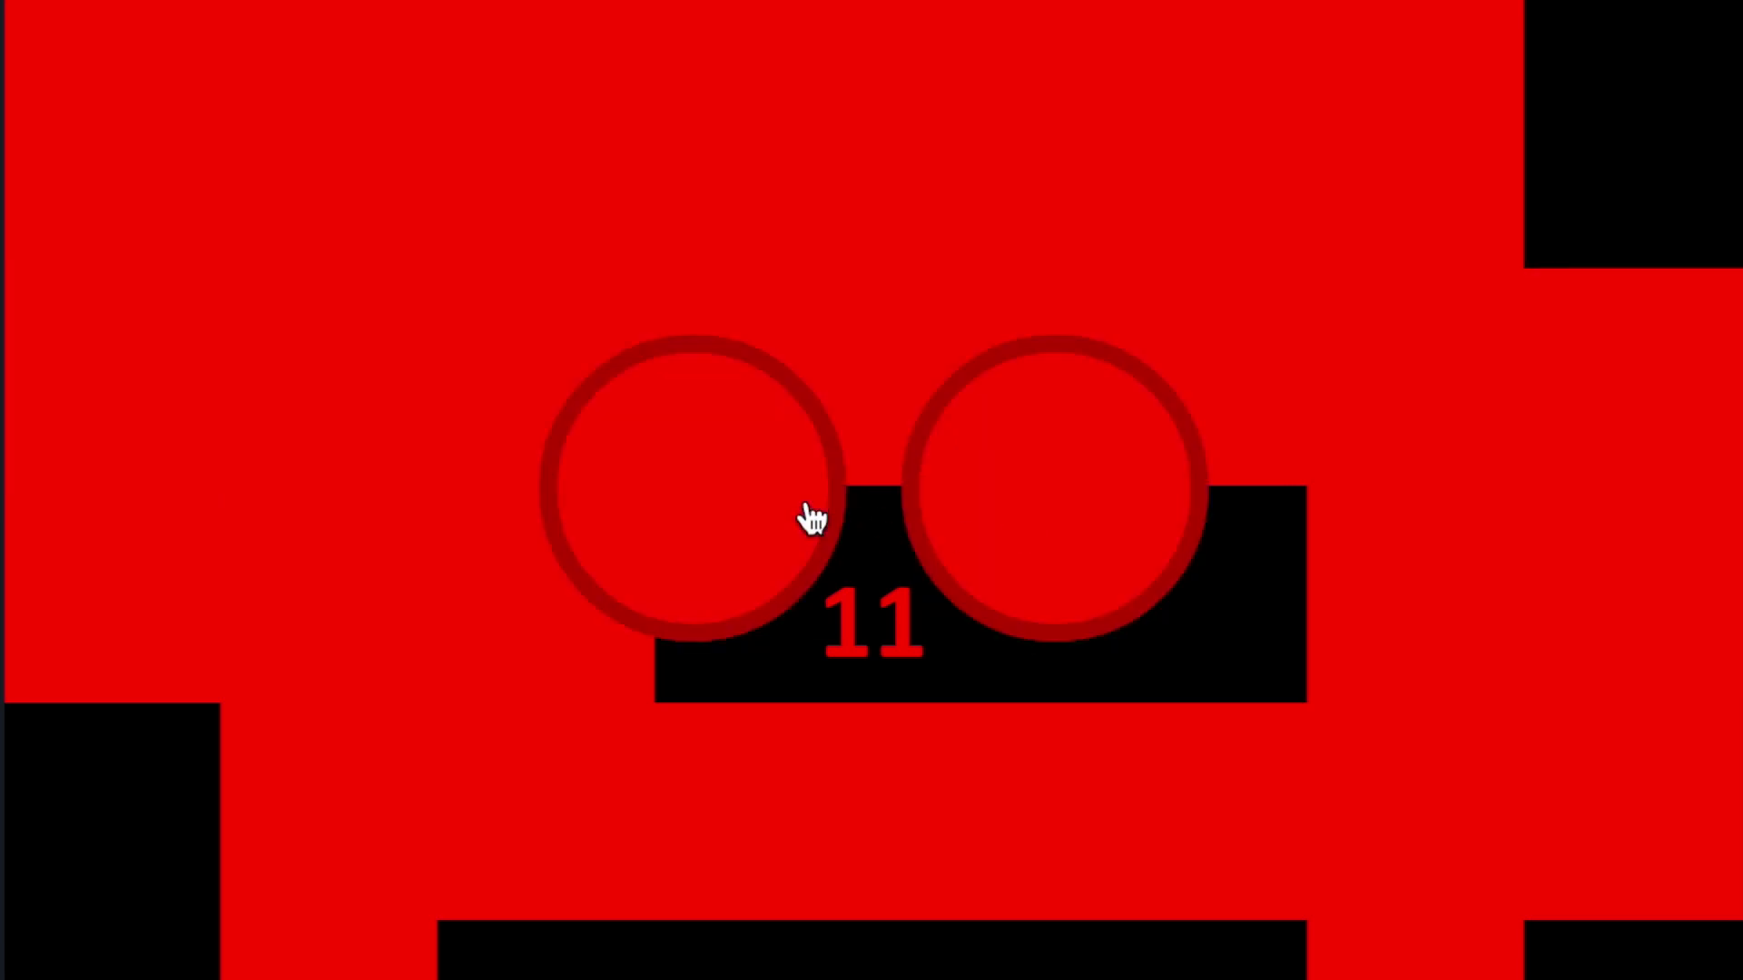
Press level 11's left circle to trigger the red lighting sequence.
{"action": "left_click", "coordinate": [781, 500]}
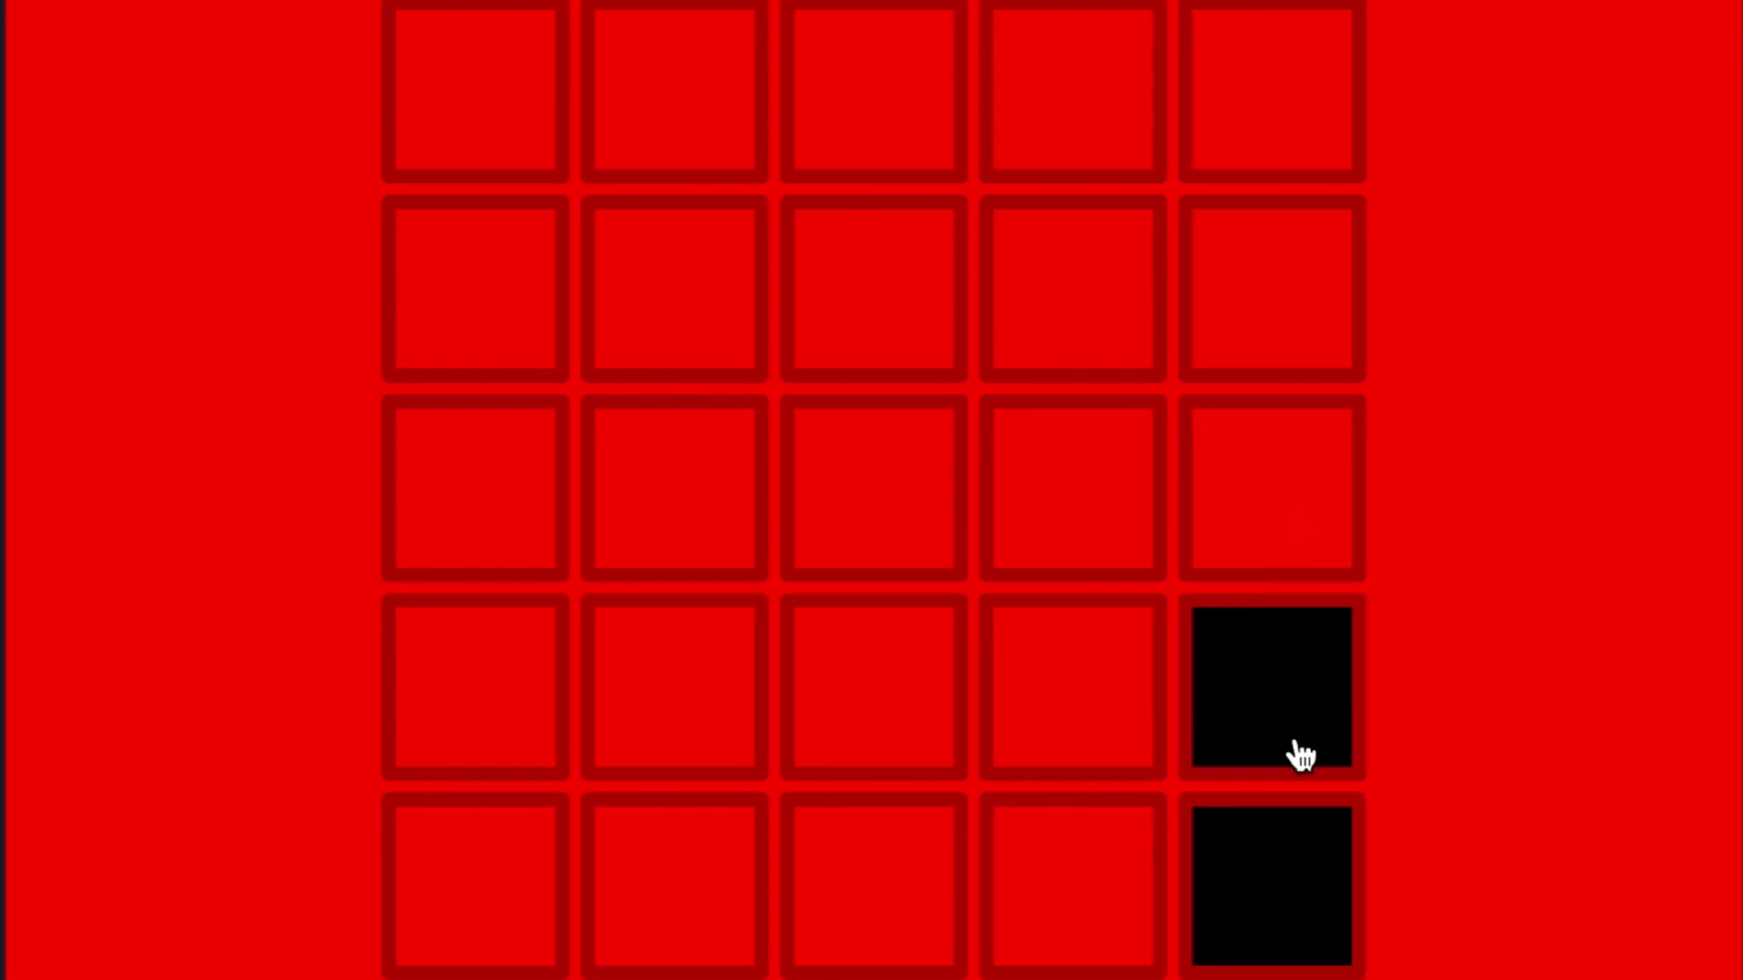
Turn the last two black squares at the bottom of column five red.
{"action": "left_click", "coordinate": [1300, 757]}
{"action": "left_click", "coordinate": [1309, 896]}
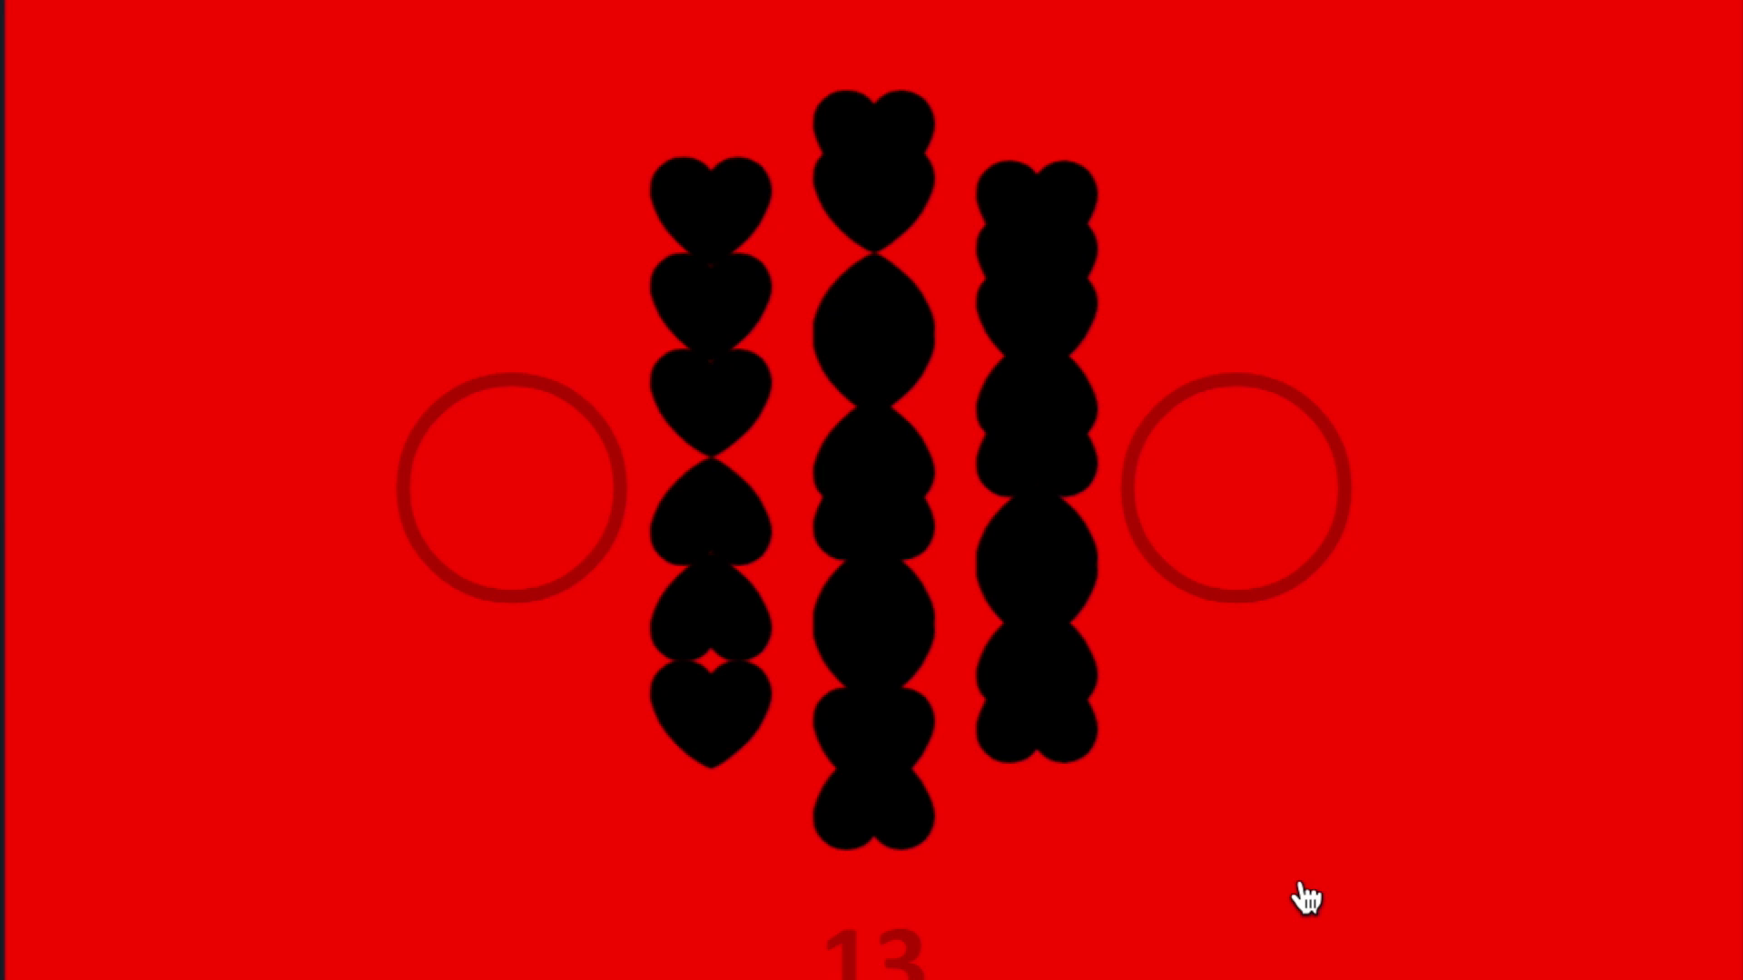
Toggle level 13 between the dark and red scenes using both circles.
{"action": "left_click", "coordinate": [559, 568]}
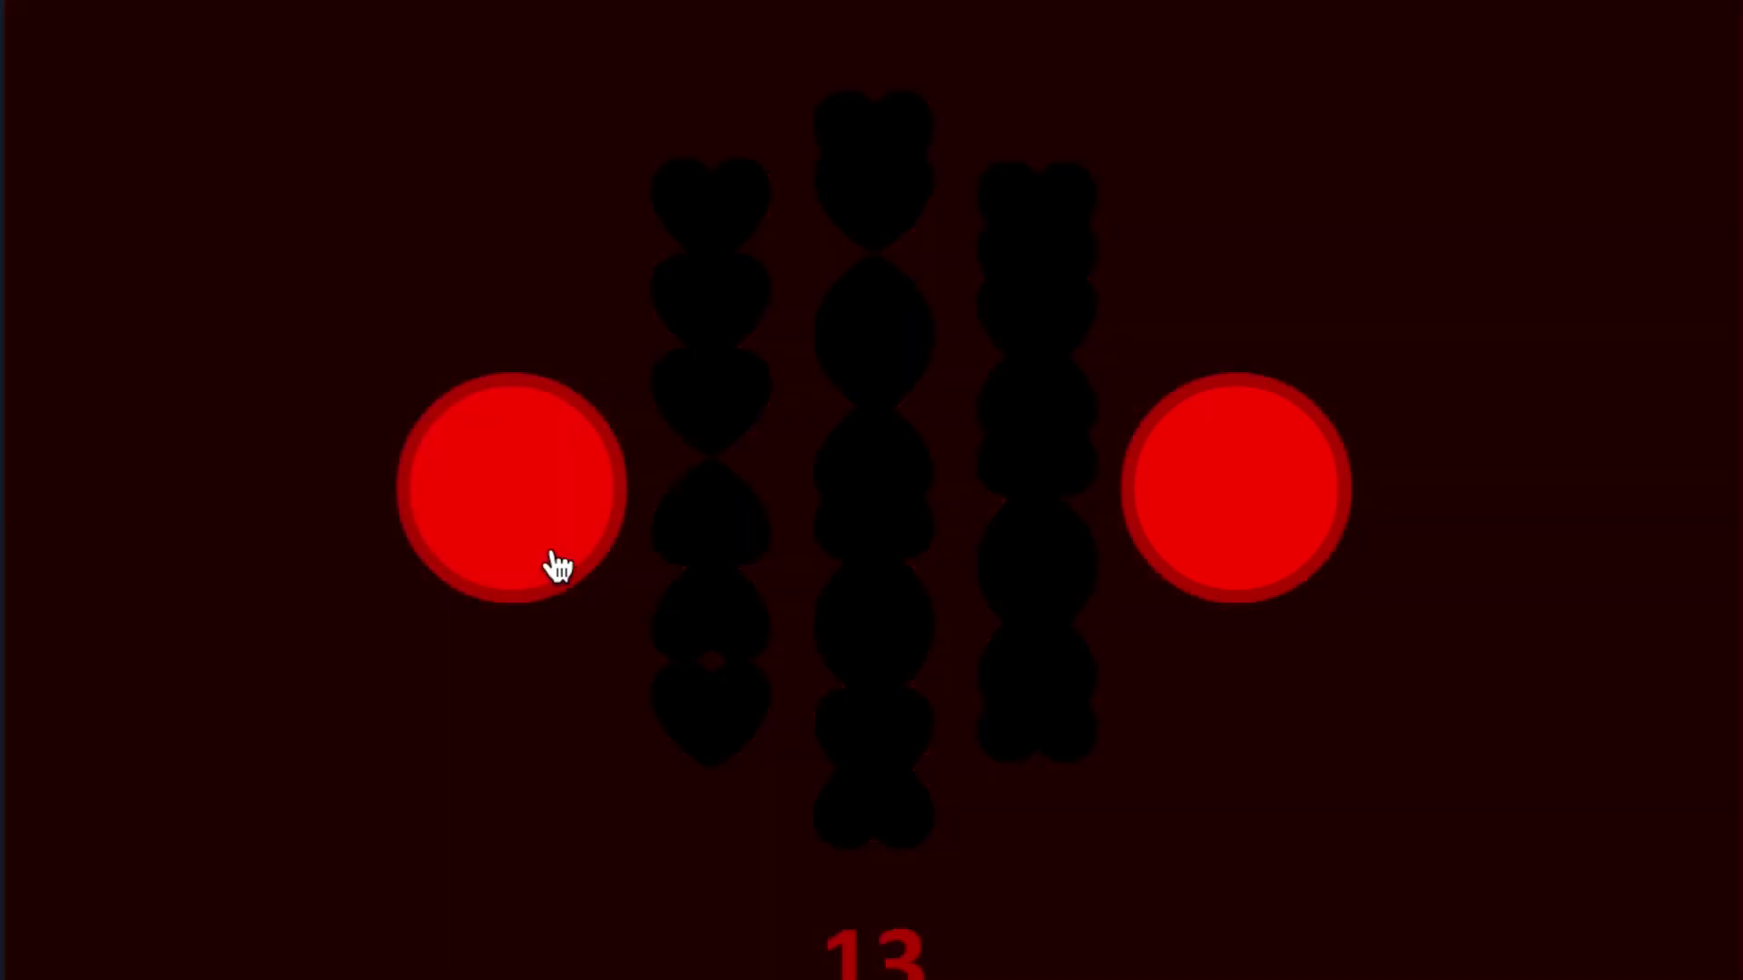
{"action": "left_click", "coordinate": [573, 550]}
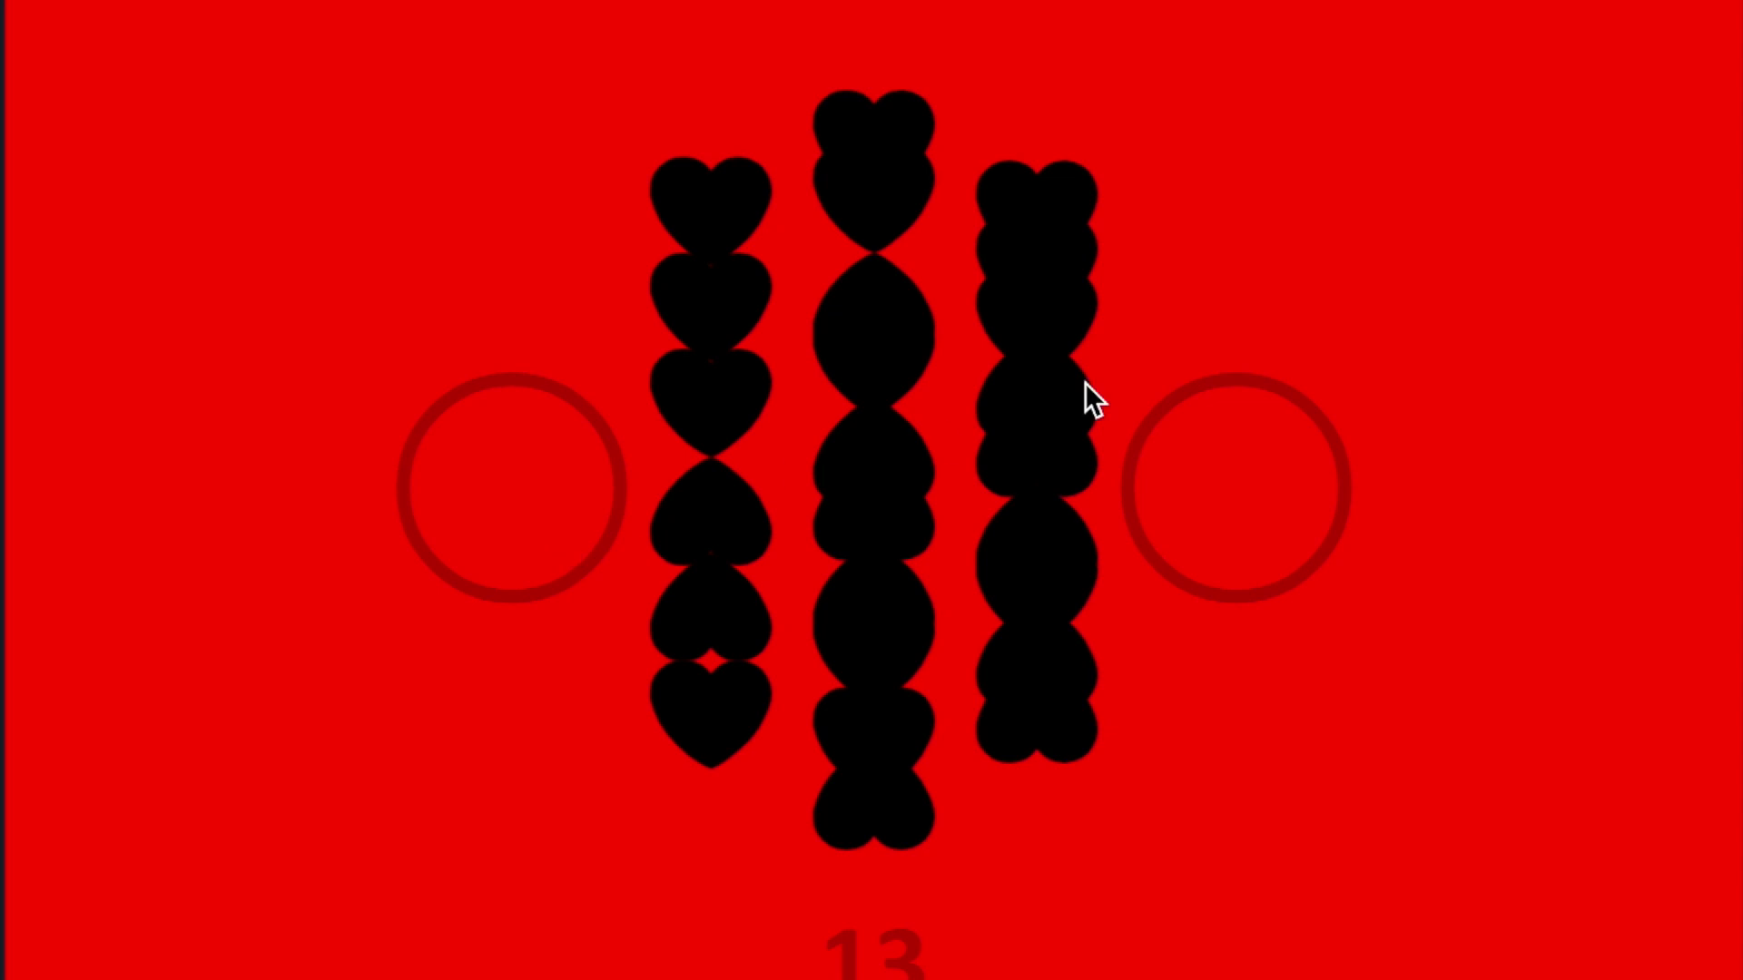
{"action": "left_click", "coordinate": [1232, 402]}
{"action": "left_click", "coordinate": [1241, 450]}
{"action": "left_click", "coordinate": [577, 525]}
{"action": "left_click", "coordinate": [576, 525]}
{"action": "left_click", "coordinate": [580, 526]}
{"action": "left_click", "coordinate": [580, 525]}
{"action": "left_click", "coordinate": [1305, 450]}
{"action": "left_click", "coordinate": [560, 531]}
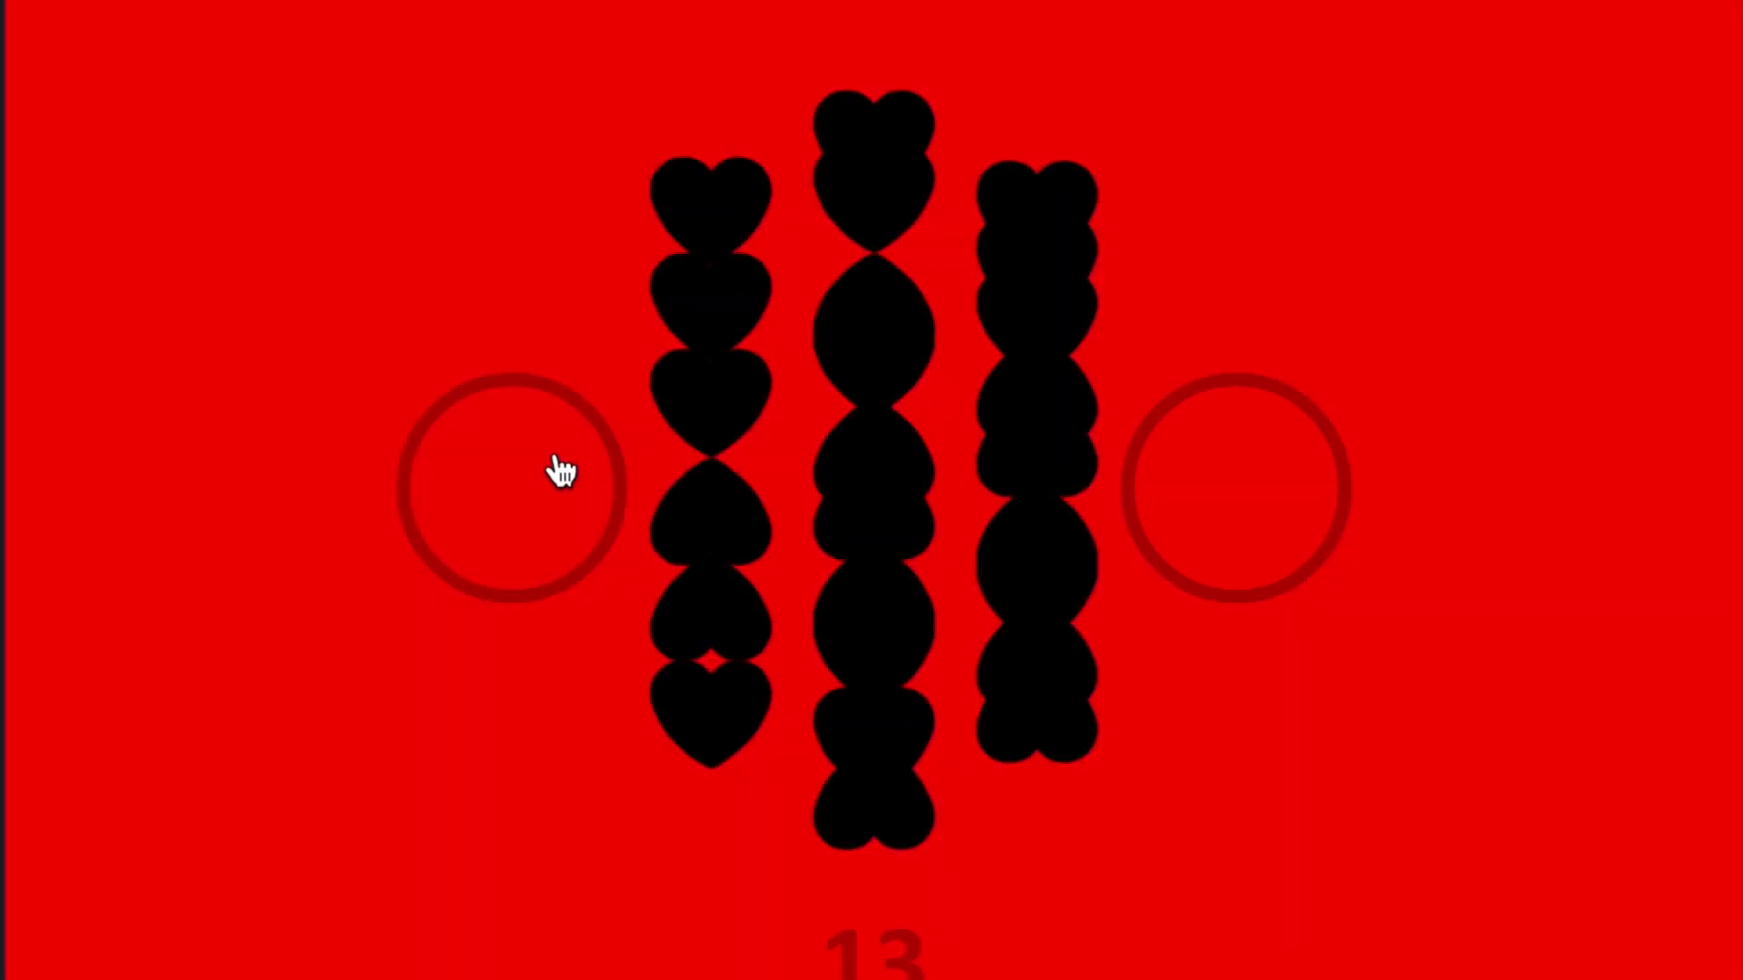
Experiment with lighting the left circle pink and the right circle red.
{"action": "left_click", "coordinate": [561, 471]}
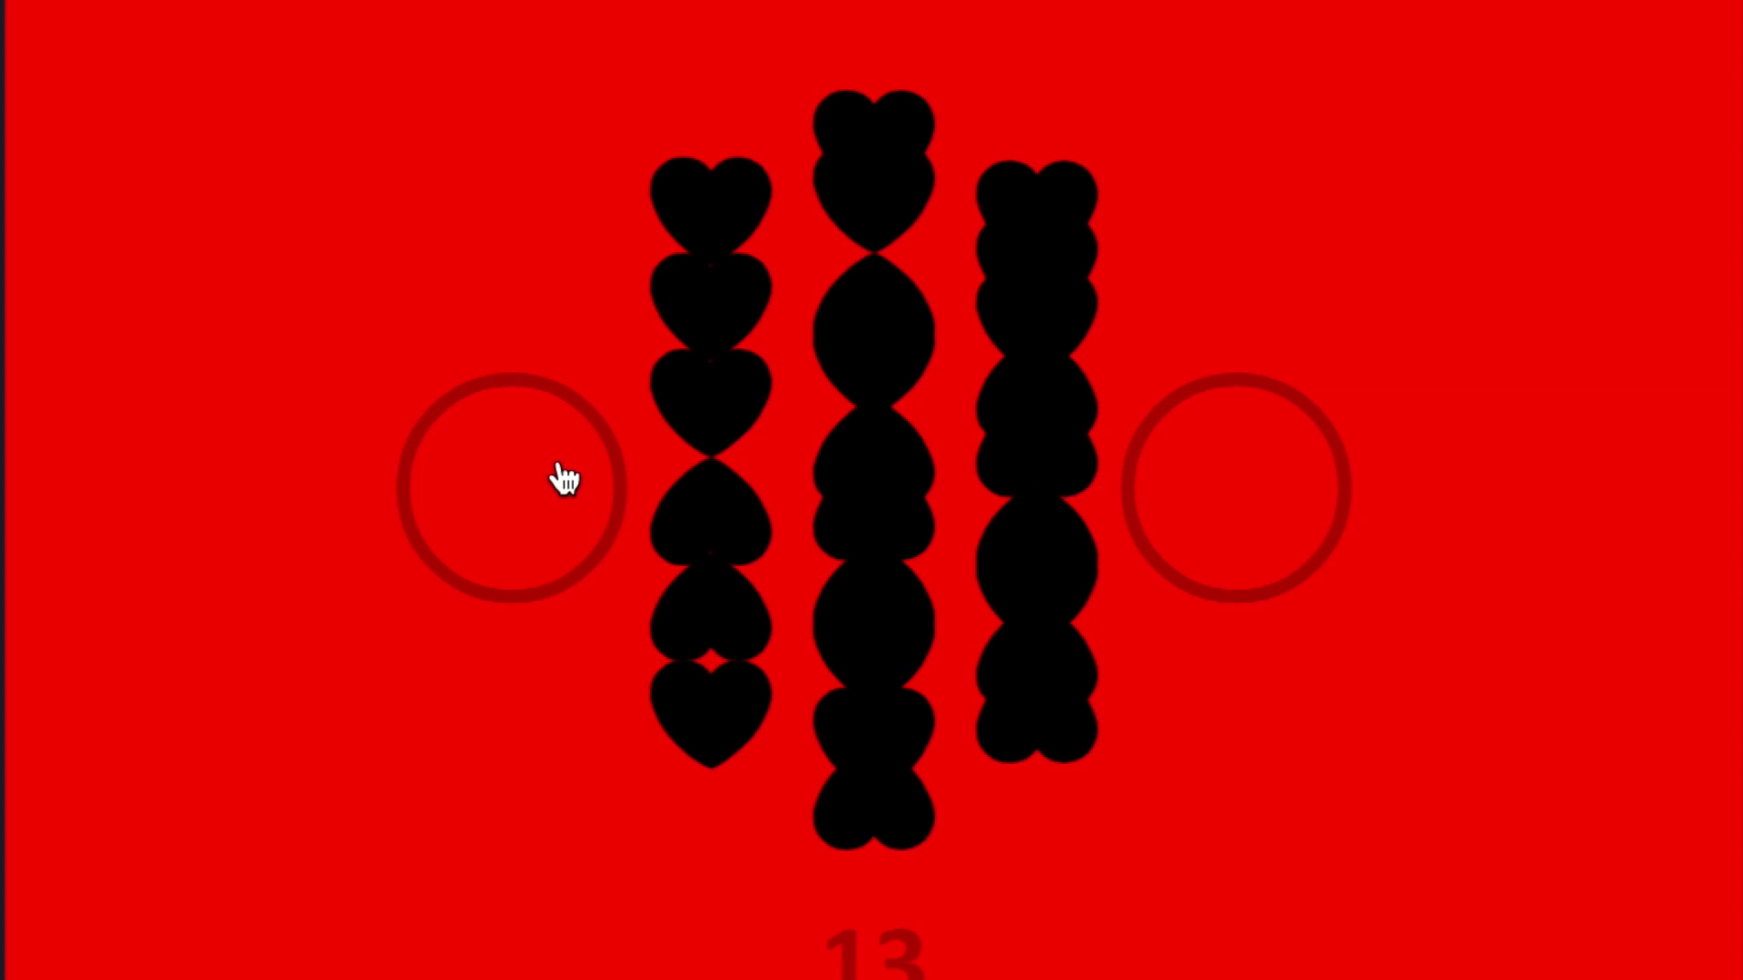
{"action": "left_click", "coordinate": [565, 478]}
{"action": "left_click", "coordinate": [1275, 476]}
{"action": "left_click", "coordinate": [1274, 480]}
{"action": "left_click", "coordinate": [1277, 484]}
{"action": "left_click", "coordinate": [1240, 479]}
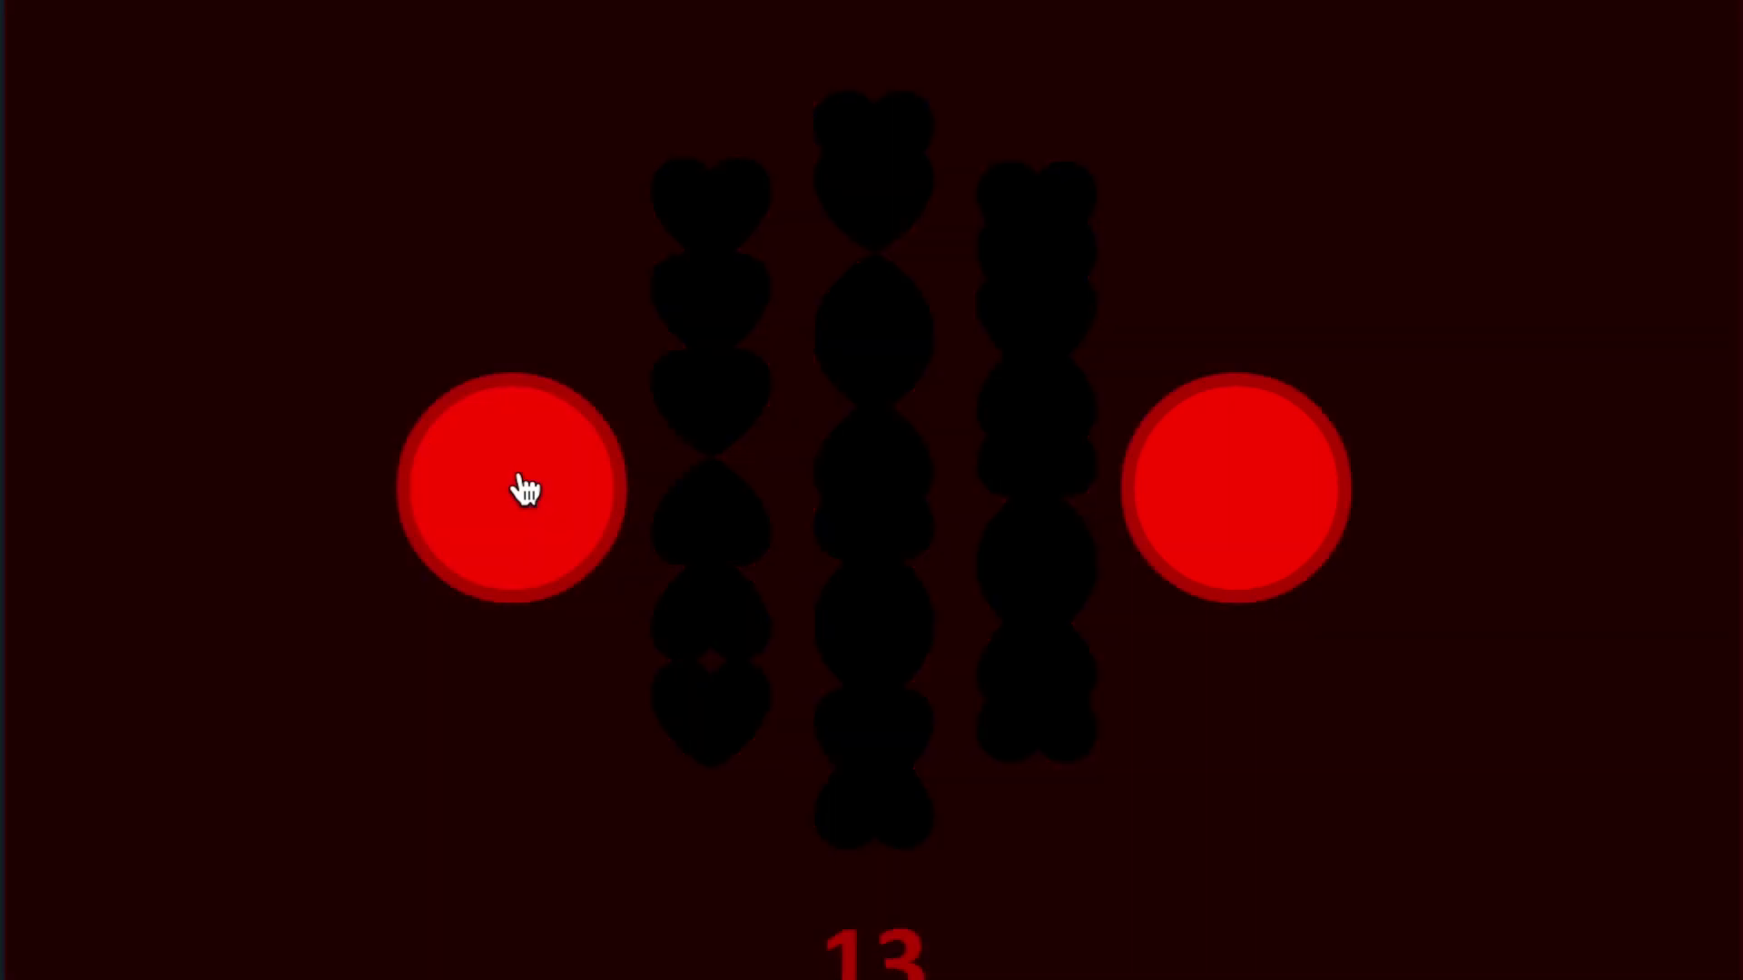
{"action": "left_click", "coordinate": [526, 490]}
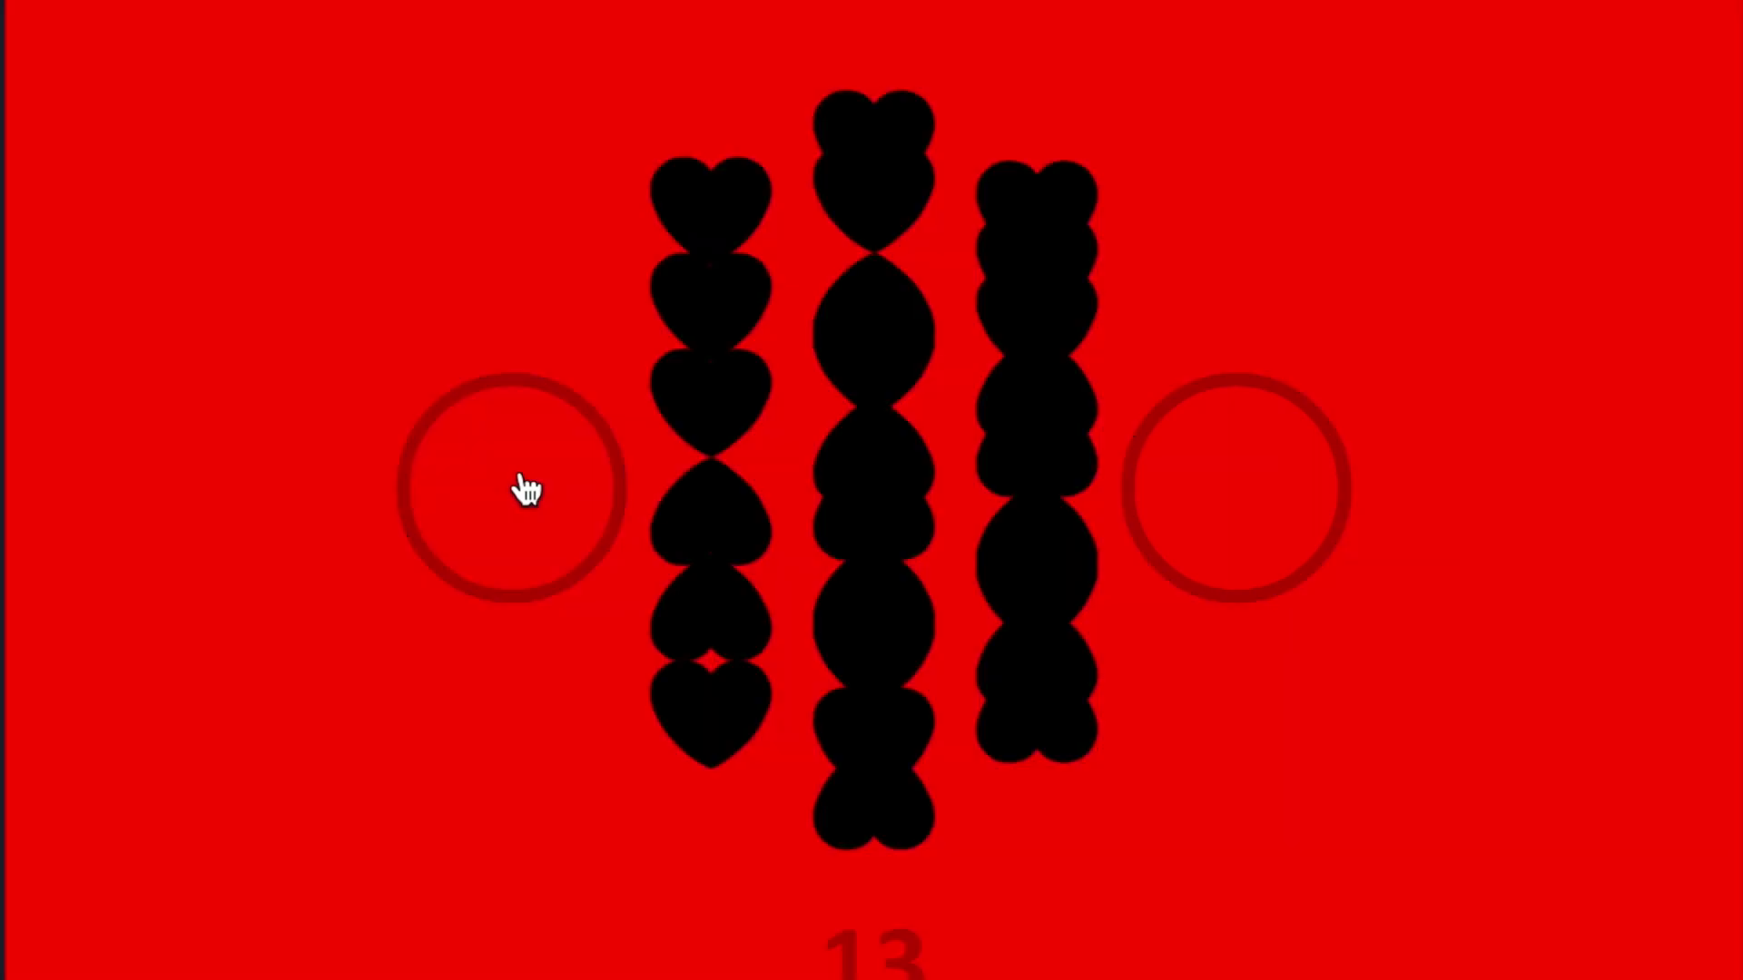
Alternate left and right circle presses to test their effect on the hearts.
{"action": "left_click", "coordinate": [469, 532]}
{"action": "left_click", "coordinate": [477, 534]}
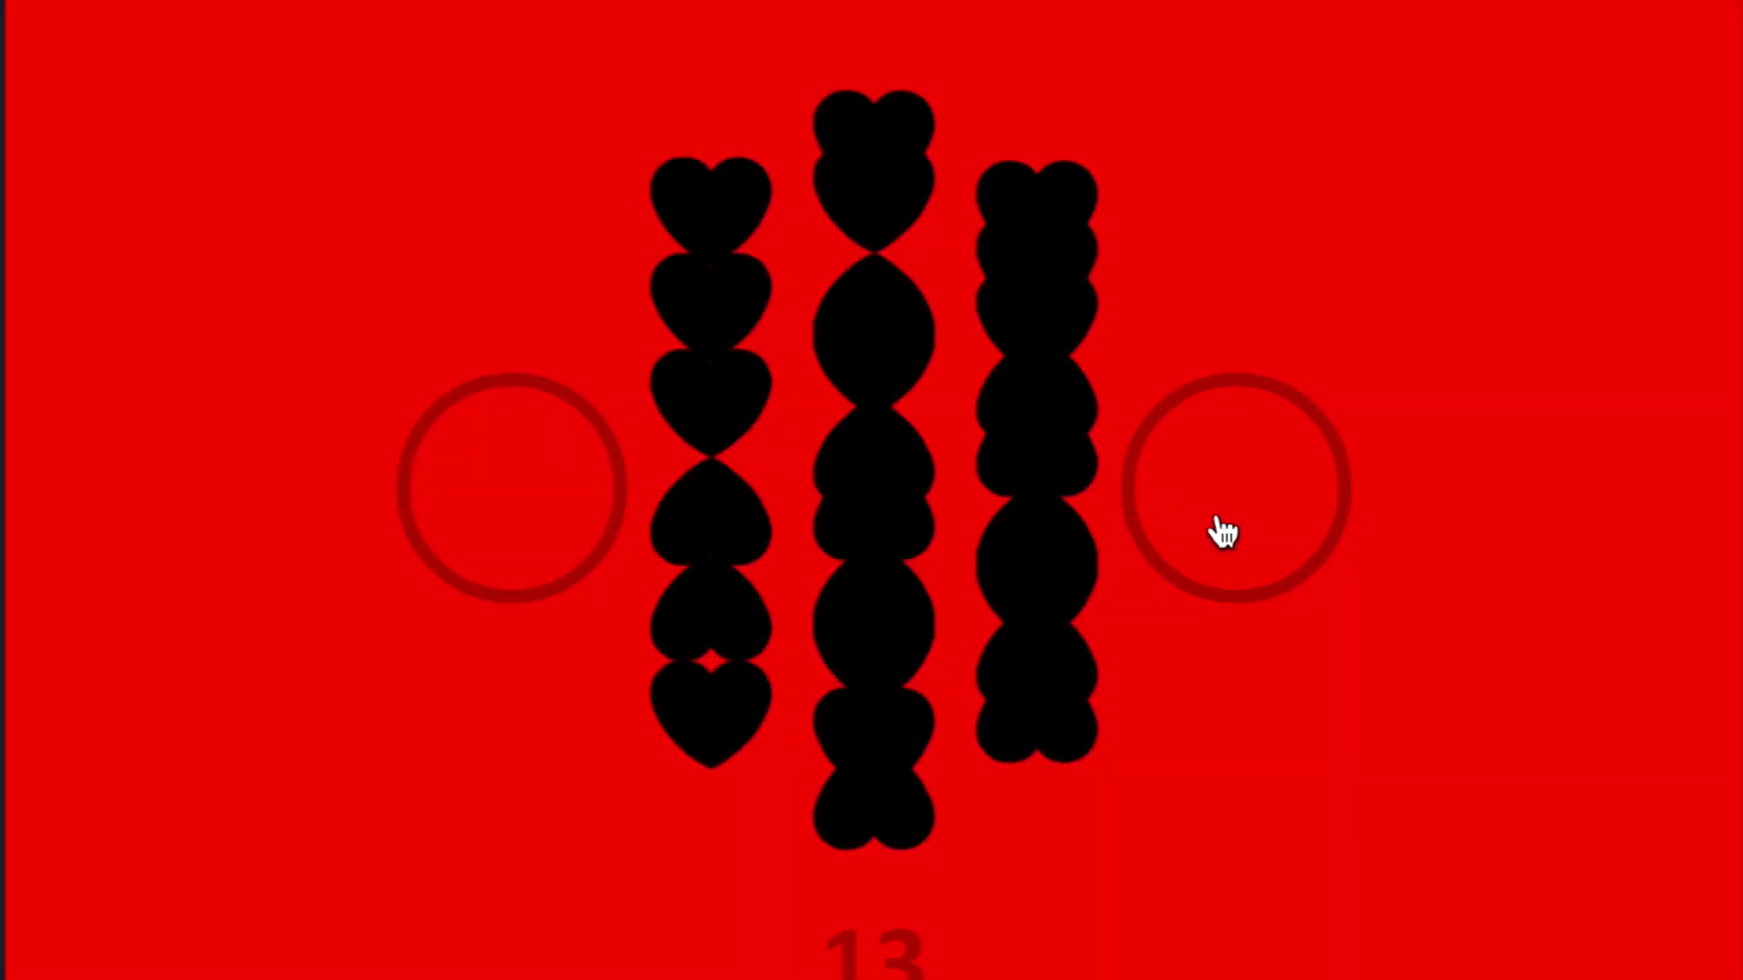
{"action": "left_click", "coordinate": [1226, 524]}
{"action": "left_click", "coordinate": [490, 526]}
{"action": "left_click", "coordinate": [1219, 531]}
{"action": "left_click", "coordinate": [546, 529]}
{"action": "left_click", "coordinate": [1212, 518]}
{"action": "left_click", "coordinate": [517, 503]}
{"action": "left_click", "coordinate": [1278, 503]}
Try a new circle press order until the left heart column disappears.
{"action": "left_click", "coordinate": [1267, 501]}
{"action": "left_click", "coordinate": [545, 512]}
{"action": "left_click", "coordinate": [1230, 503]}
{"action": "left_click", "coordinate": [1199, 539]}
{"action": "left_click", "coordinate": [525, 542]}
{"action": "left_click", "coordinate": [517, 544]}
{"action": "left_click", "coordinate": [562, 551]}
{"action": "left_click", "coordinate": [1233, 503]}
{"action": "left_click", "coordinate": [505, 545]}
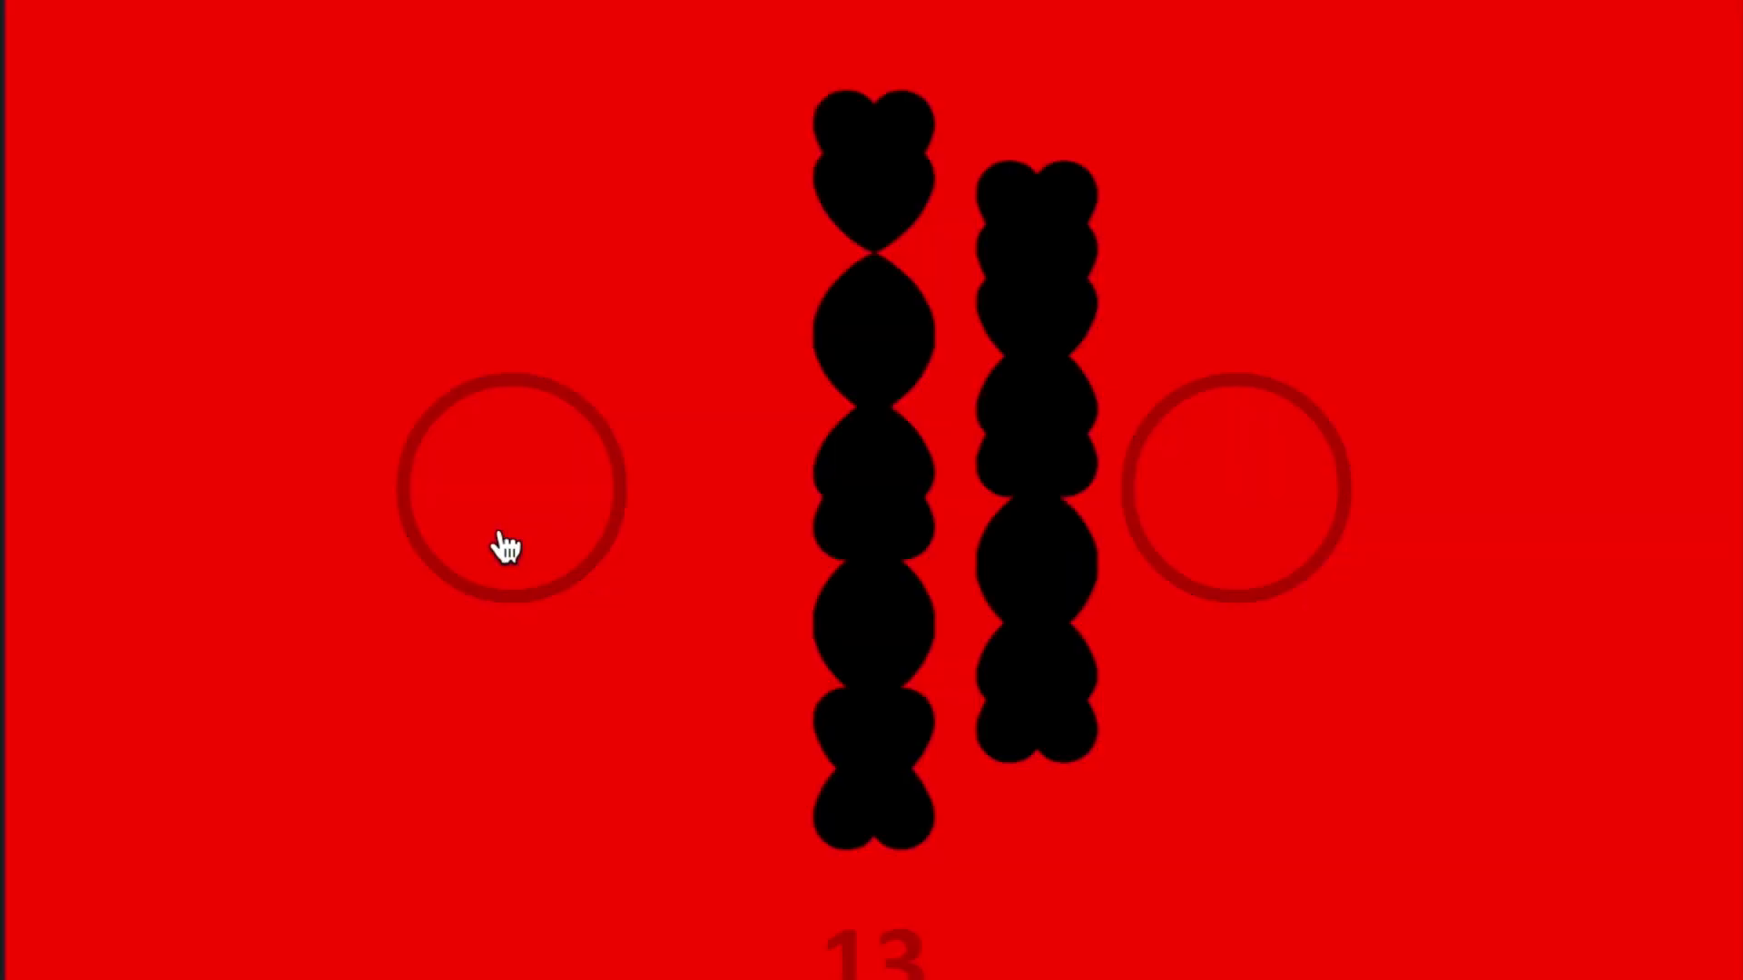
Alternate four left and four right circle presses until the middle hearts vanish.
{"action": "left_click", "coordinate": [506, 546]}
{"action": "left_click", "coordinate": [1274, 511]}
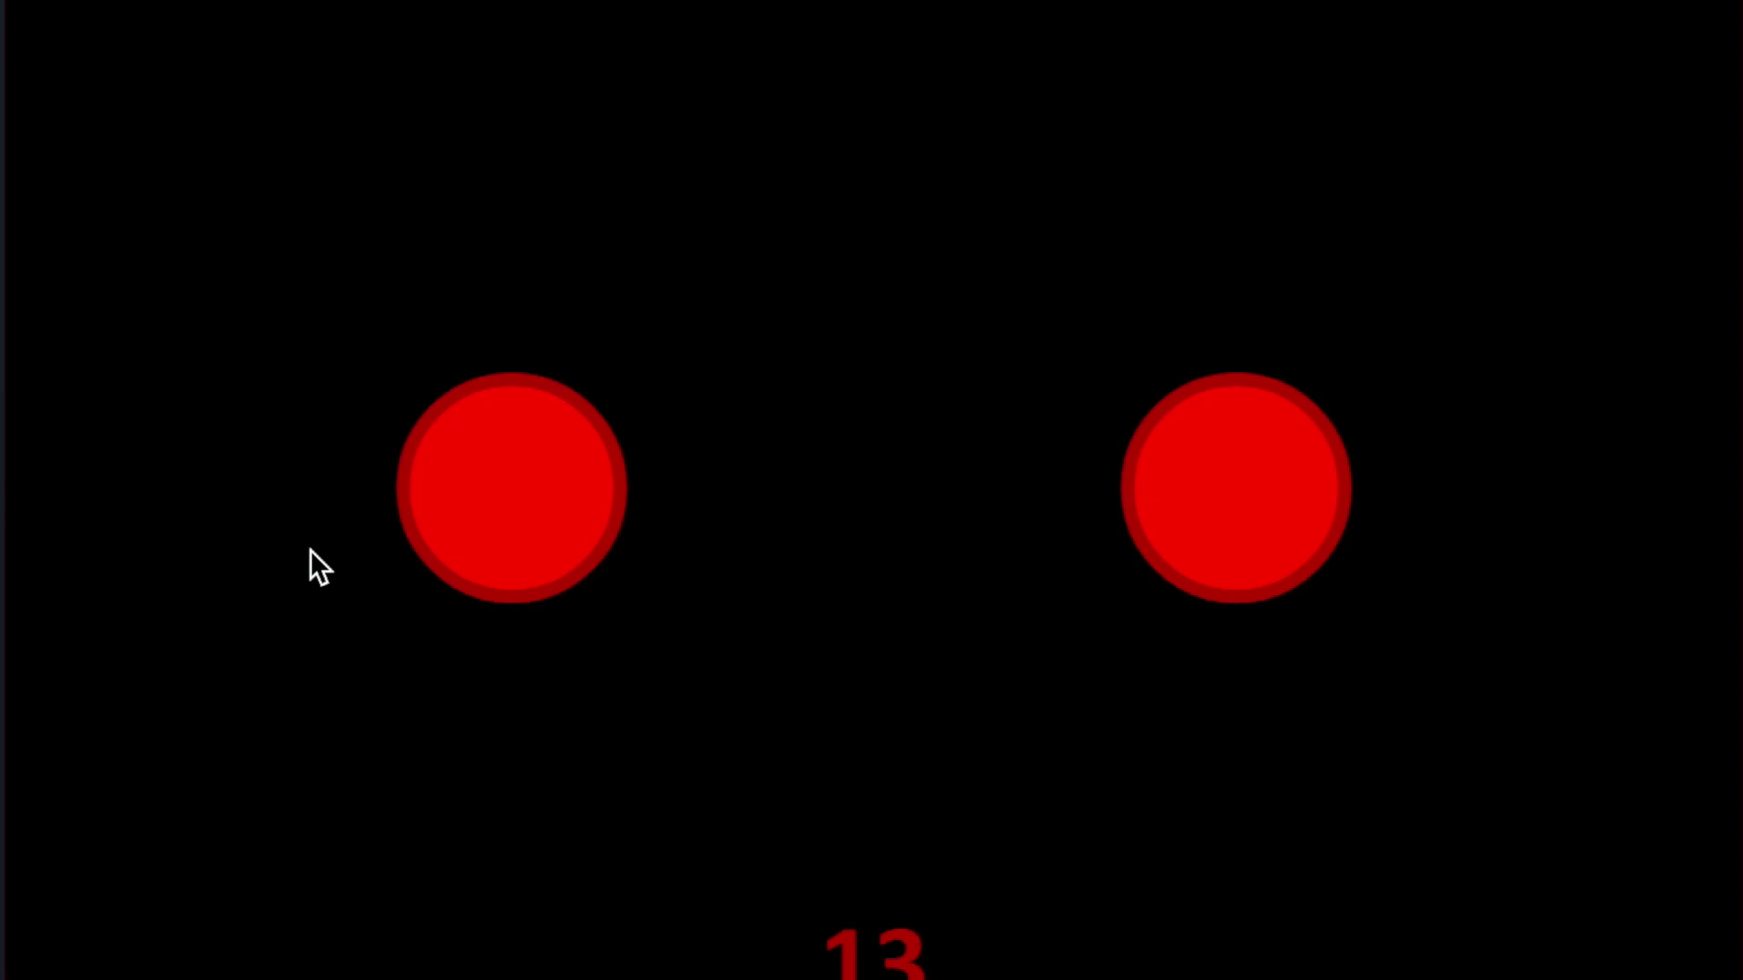
{"action": "left_click", "coordinate": [500, 552]}
{"action": "left_click", "coordinate": [1247, 521]}
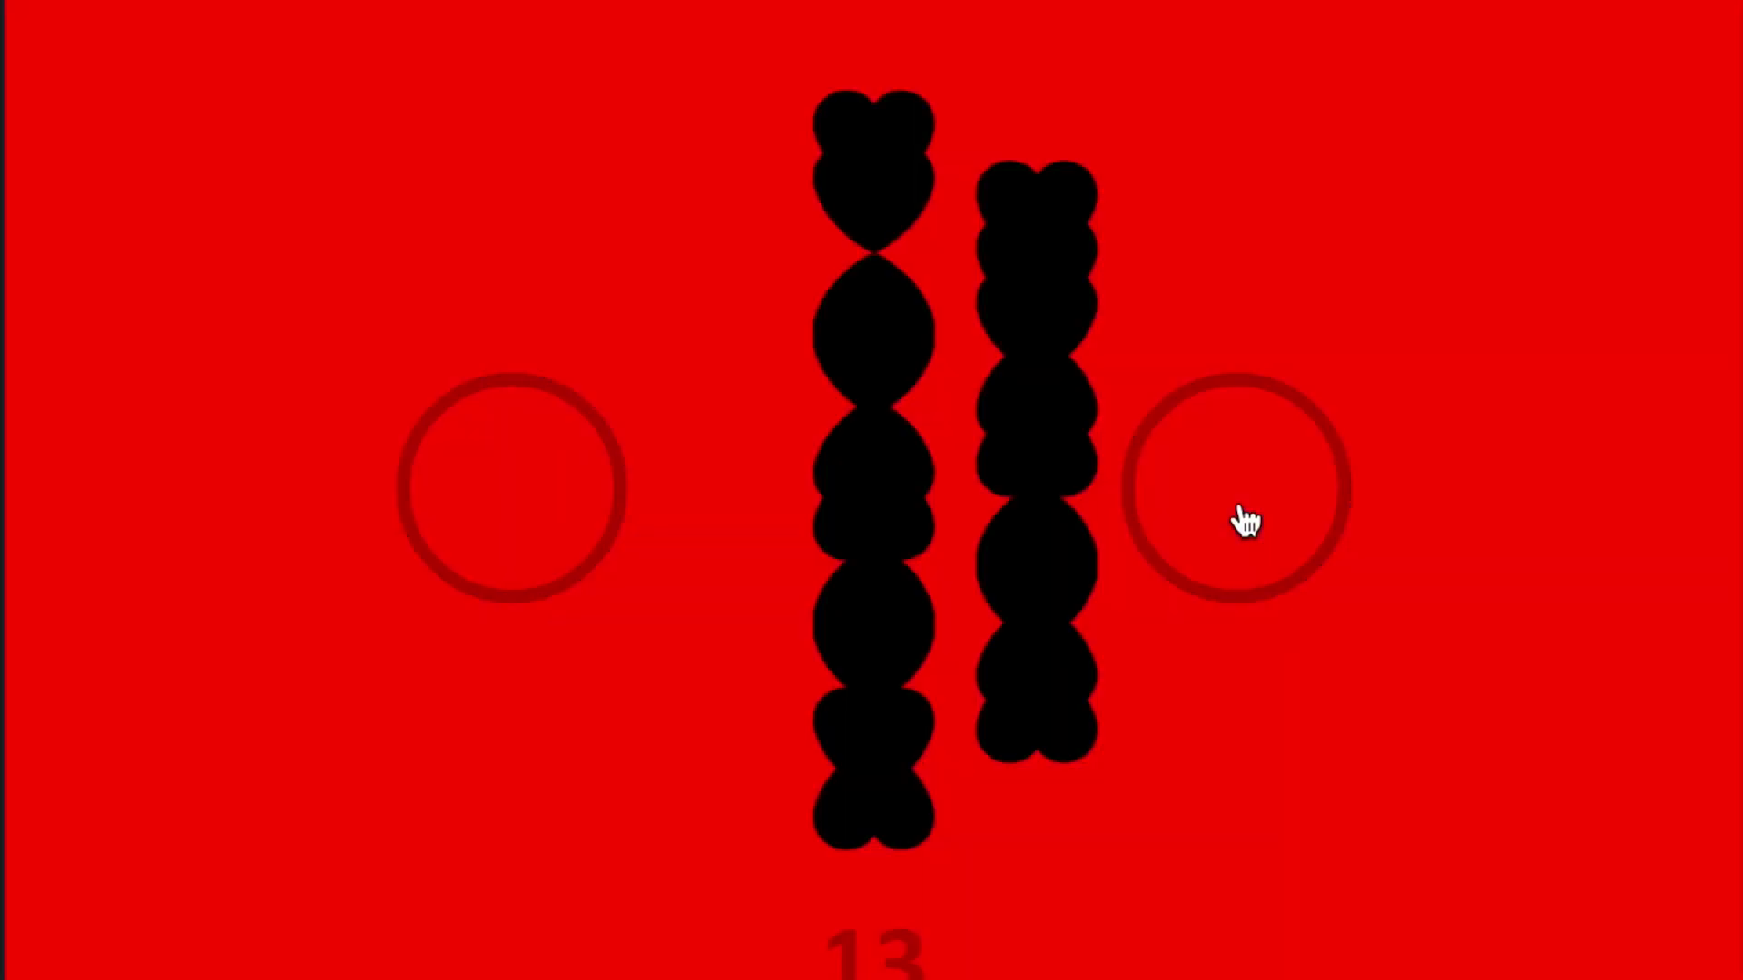
{"action": "left_click", "coordinate": [1281, 531]}
{"action": "left_click", "coordinate": [581, 538]}
{"action": "left_click", "coordinate": [1222, 521]}
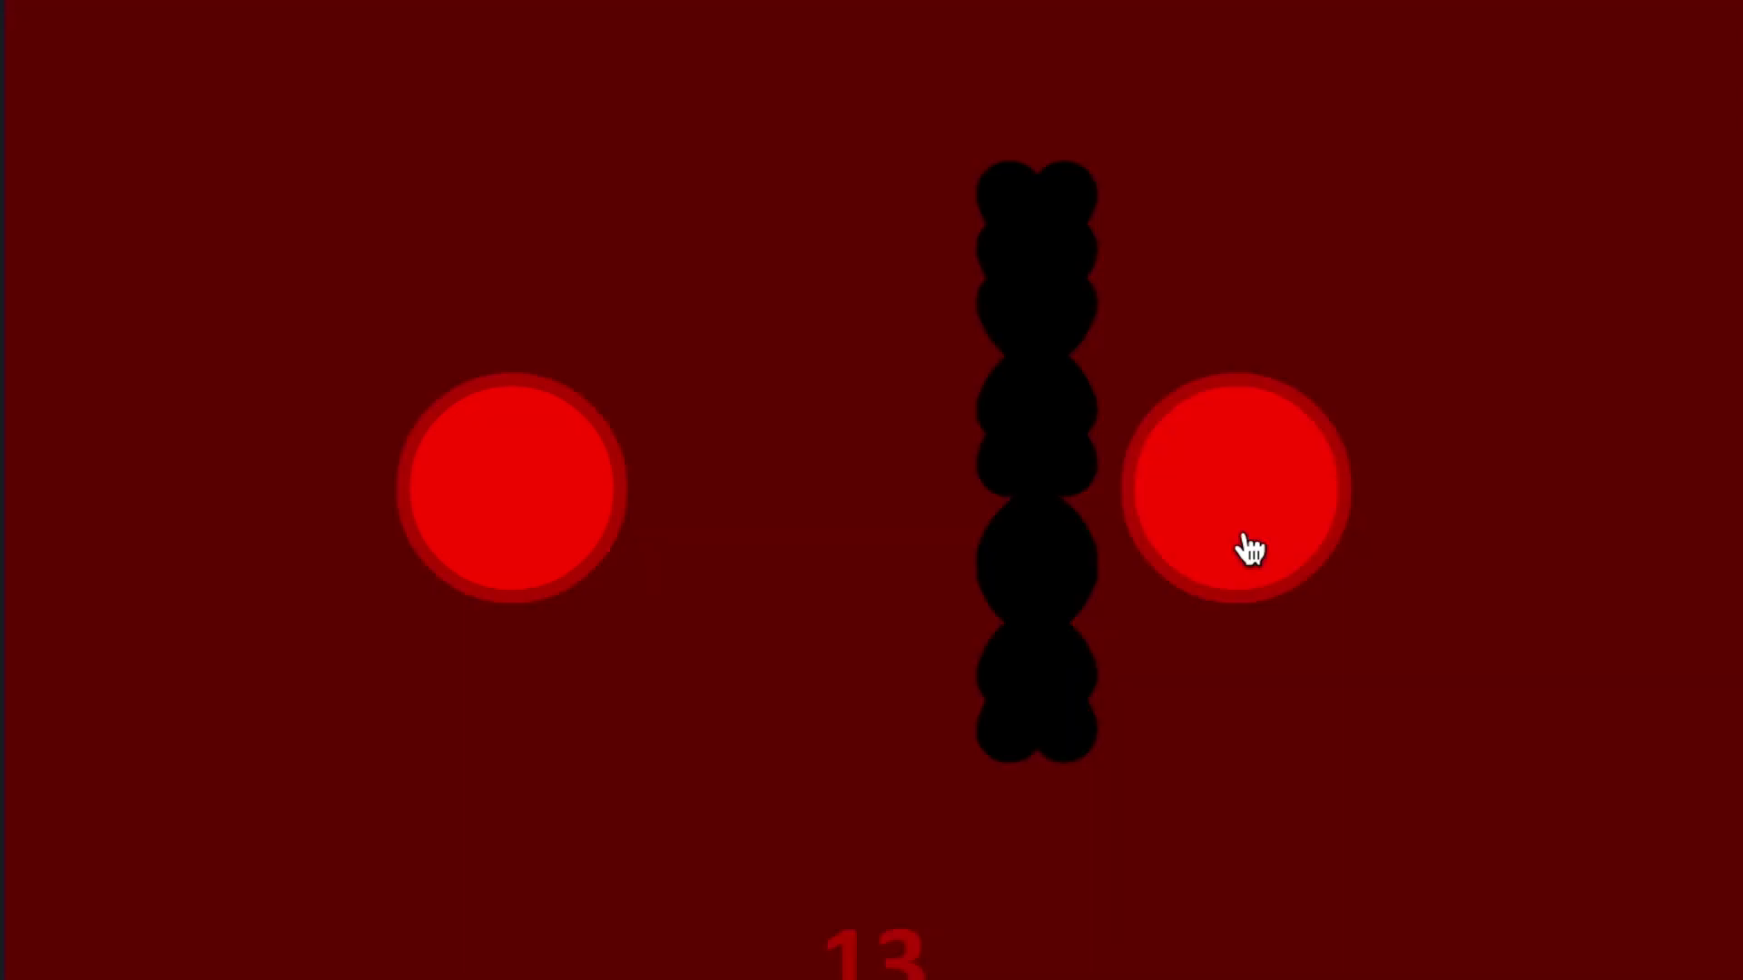
{"action": "left_click", "coordinate": [488, 511]}
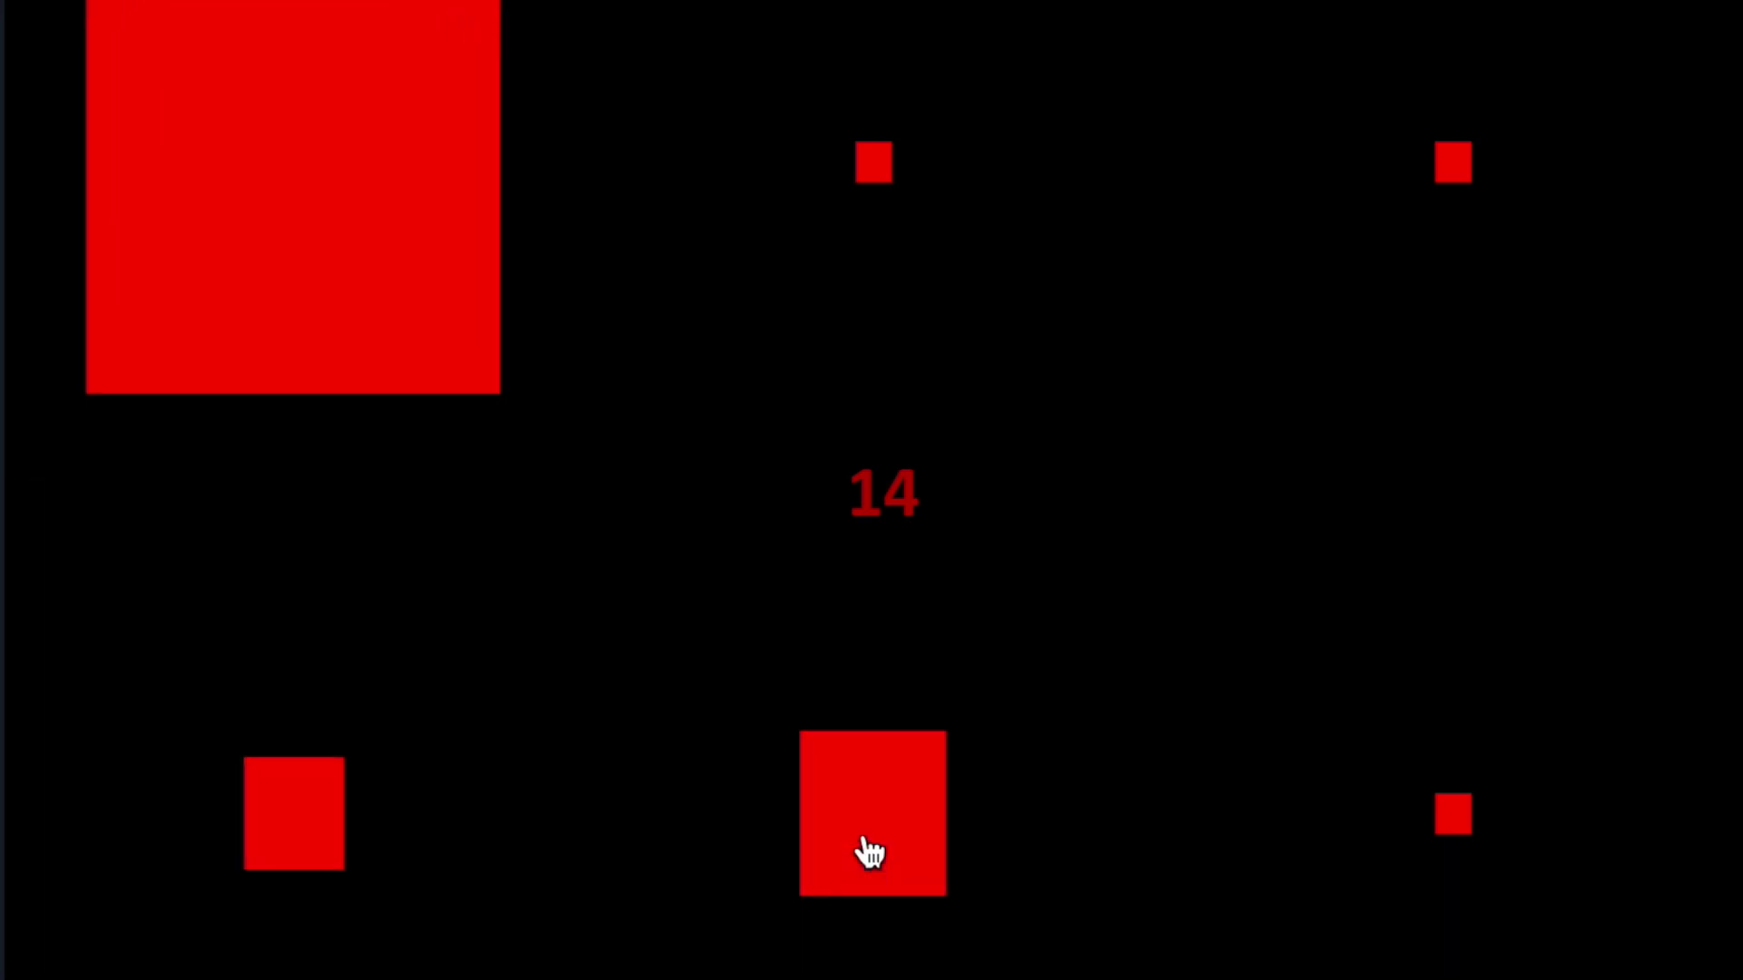
Shrink the top-left square, then keep resetting the bottom-centre square to tiny.
{"action": "left_click", "coordinate": [291, 159]}
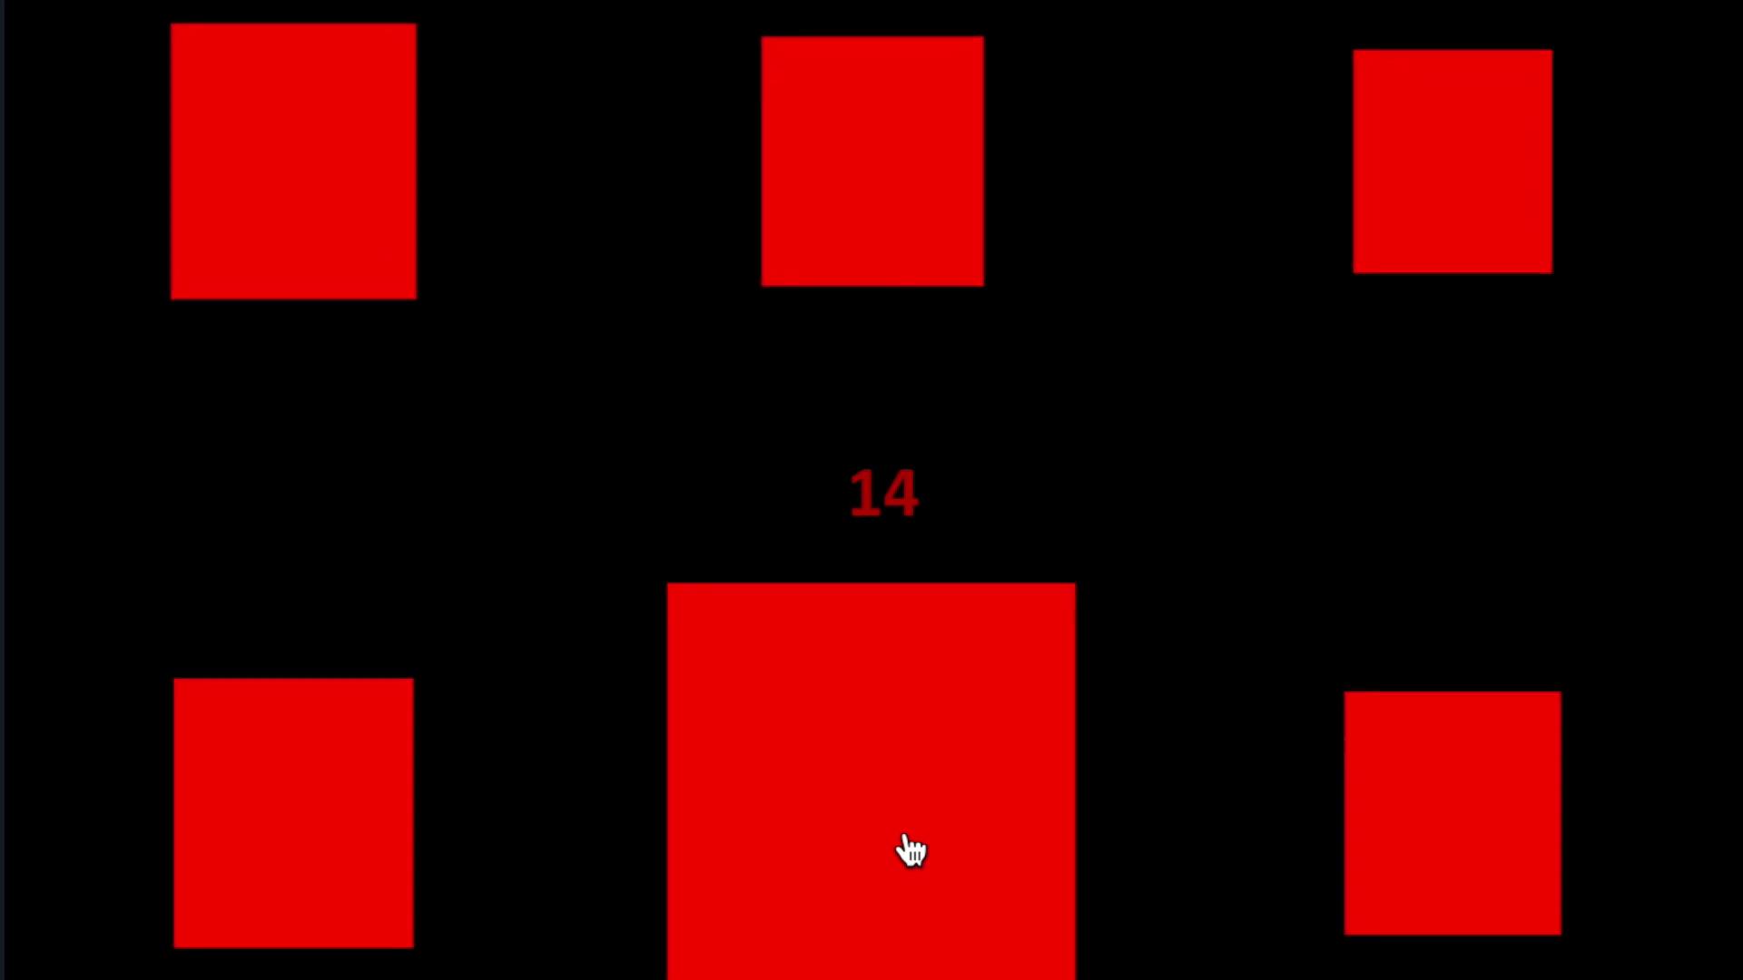
{"action": "left_click", "coordinate": [910, 851]}
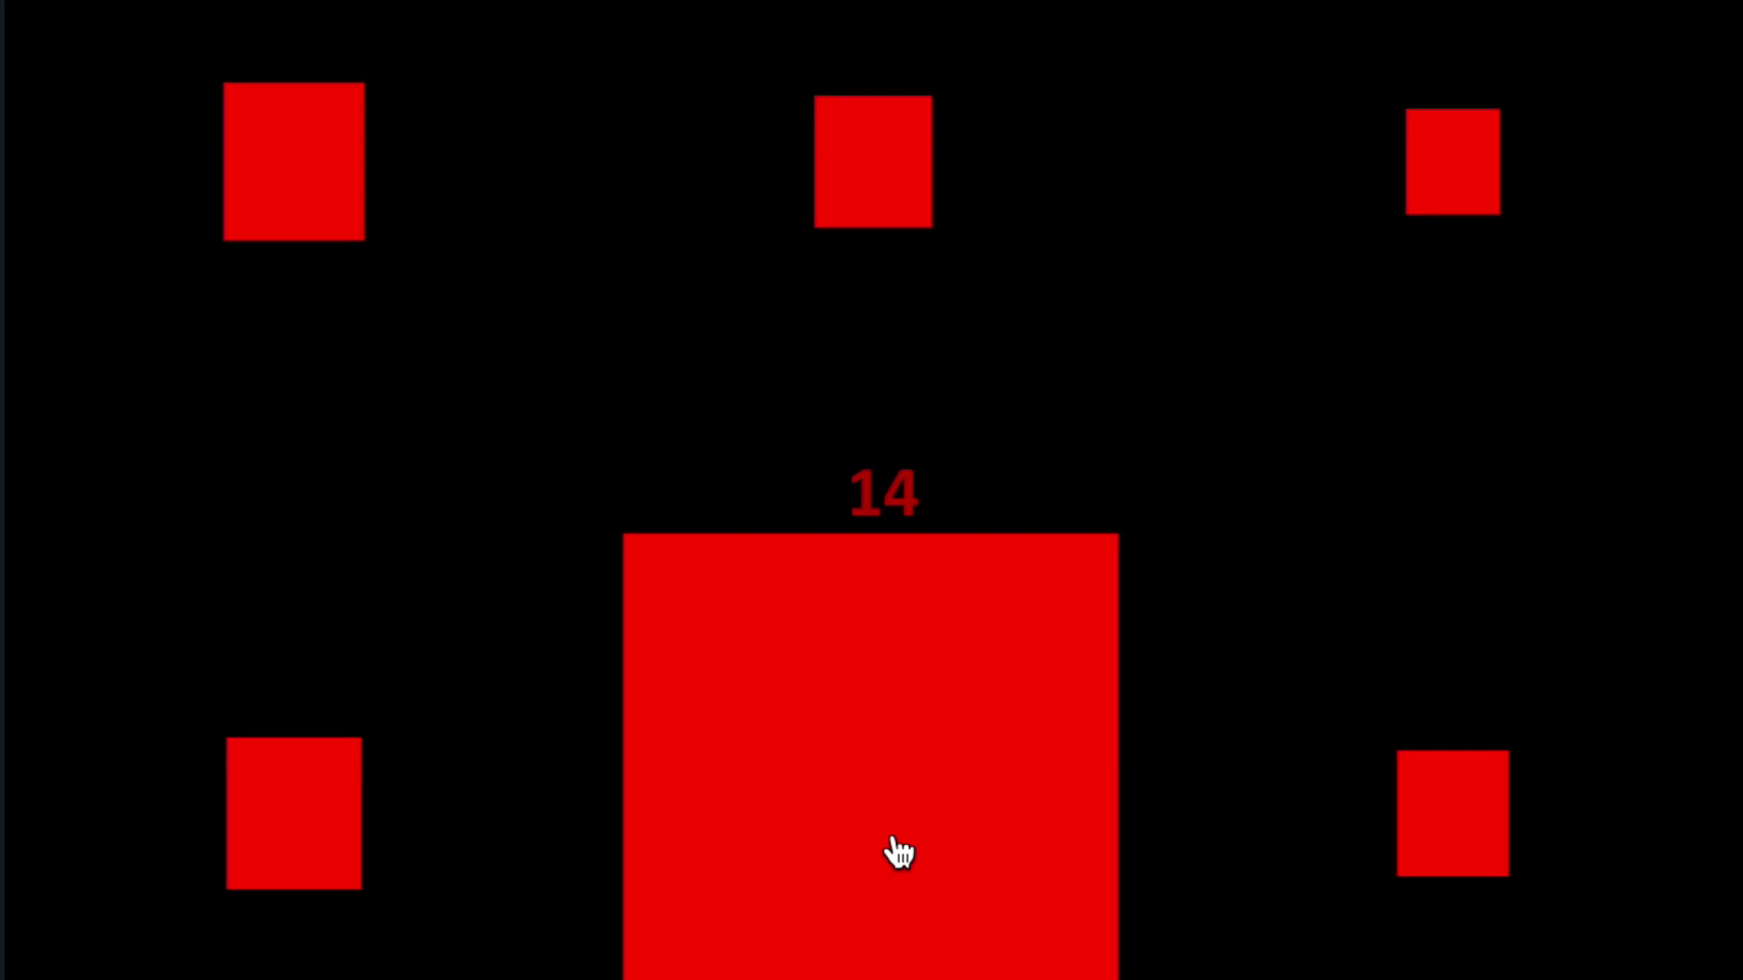
{"action": "left_click", "coordinate": [899, 852]}
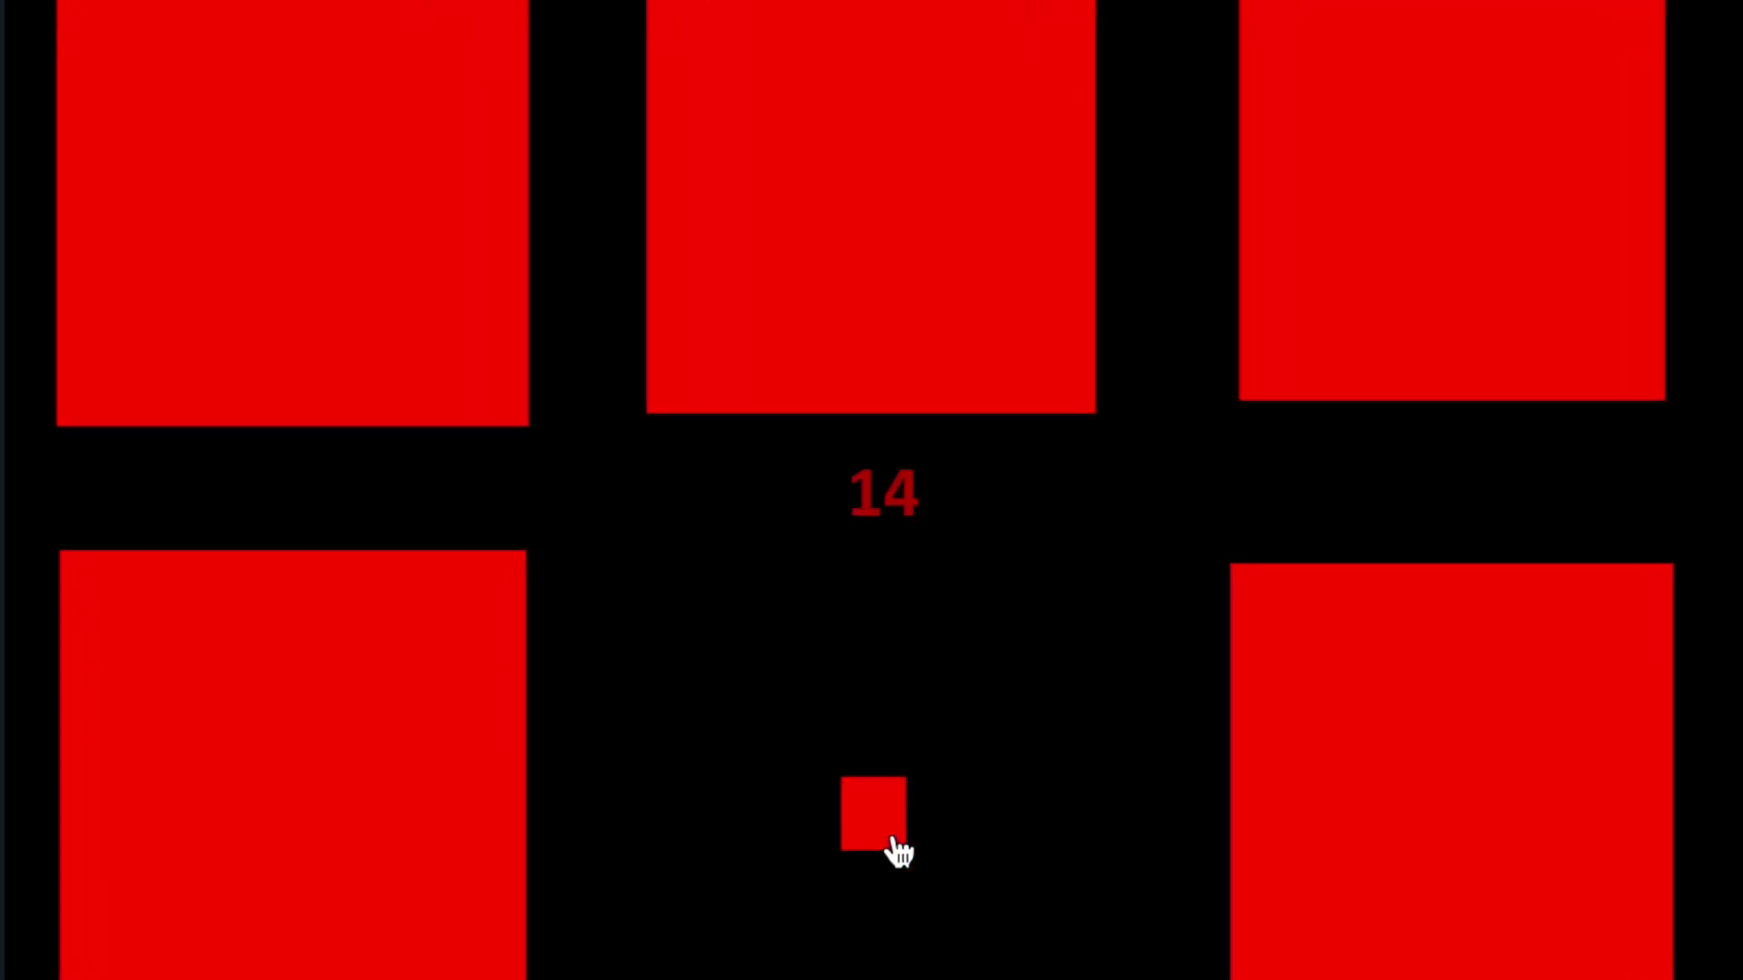